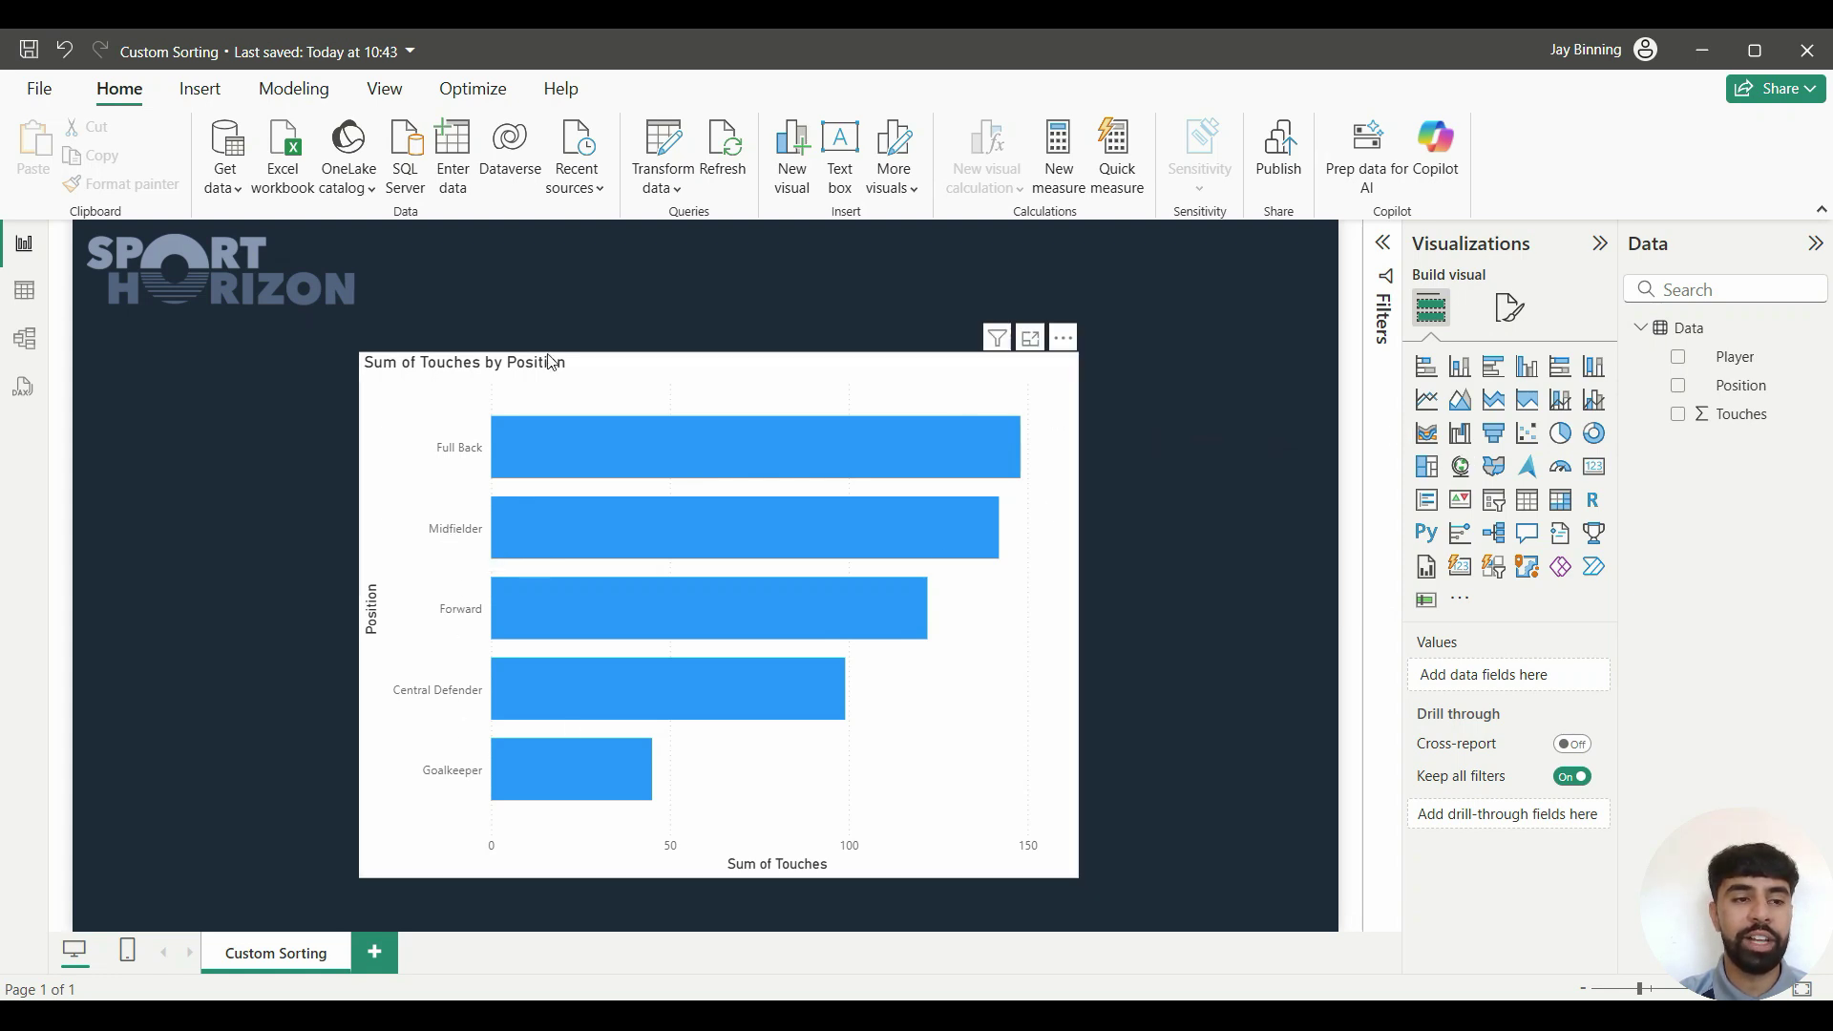
- In Table view, enter Goalkeeper, Full Back and Central Defender as the new table's first three rows
left_click(32, 298)
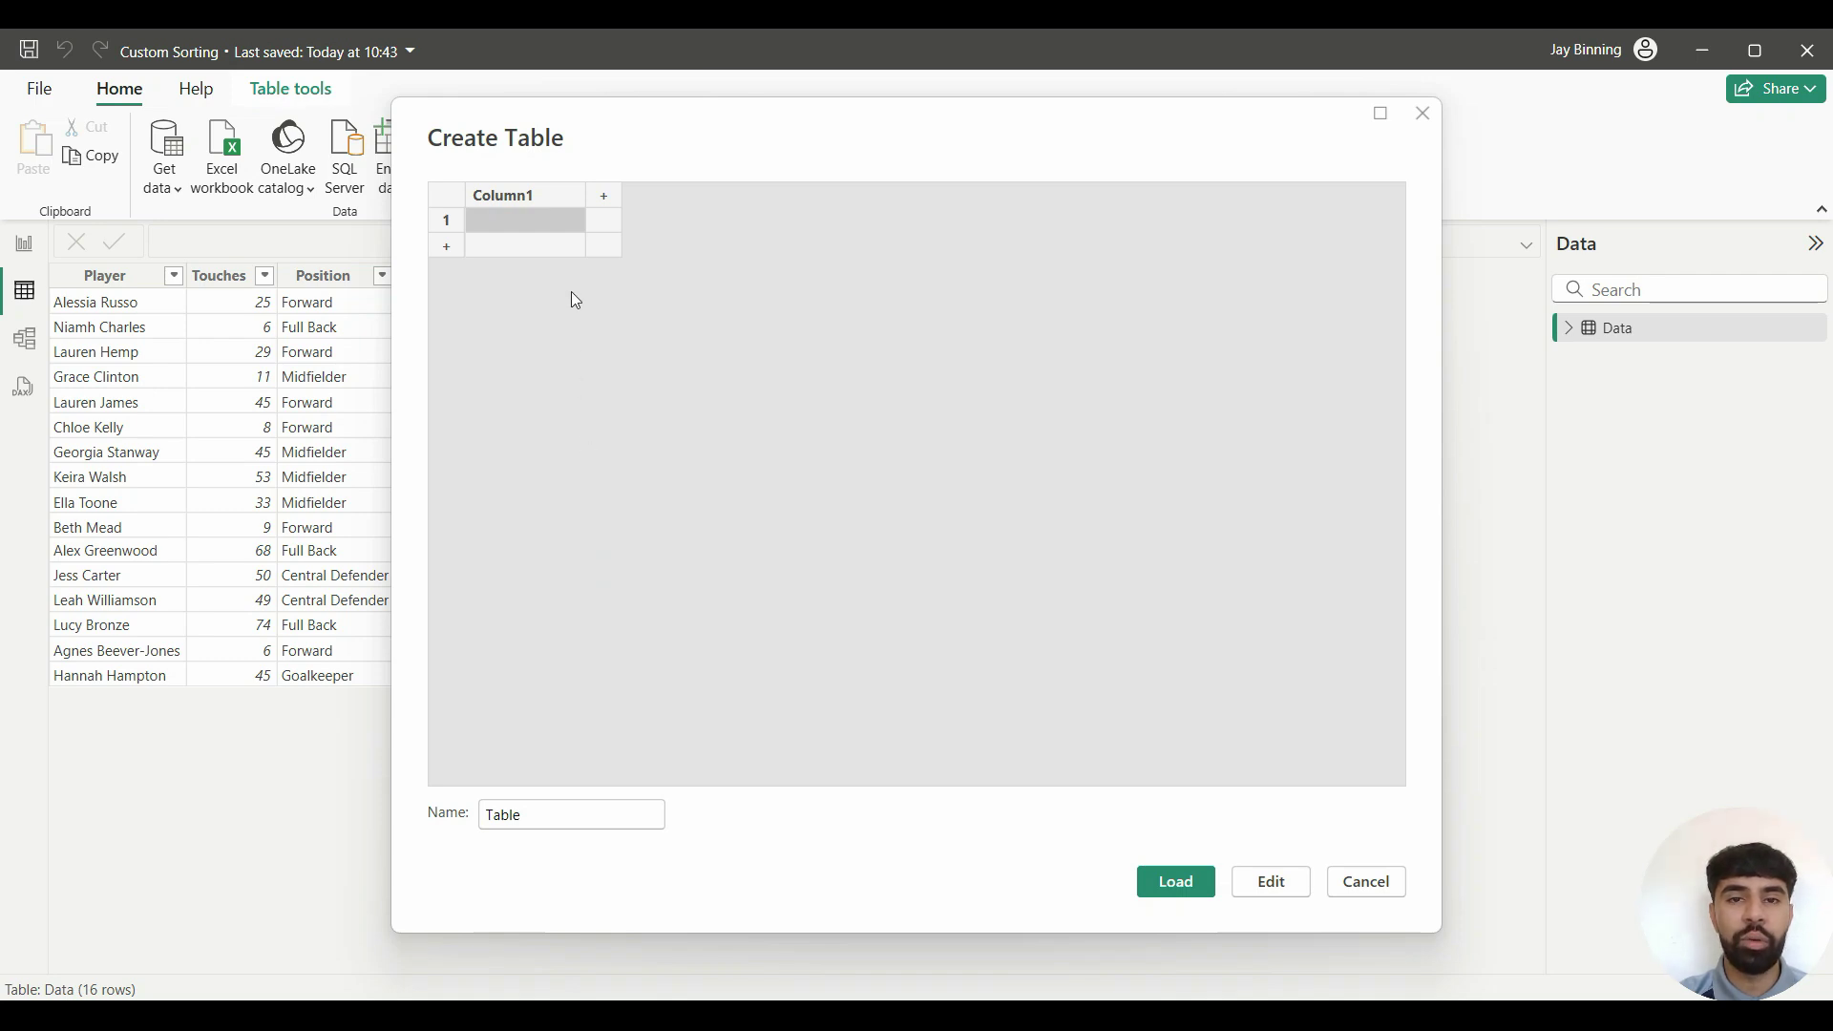
left_click(538, 225)
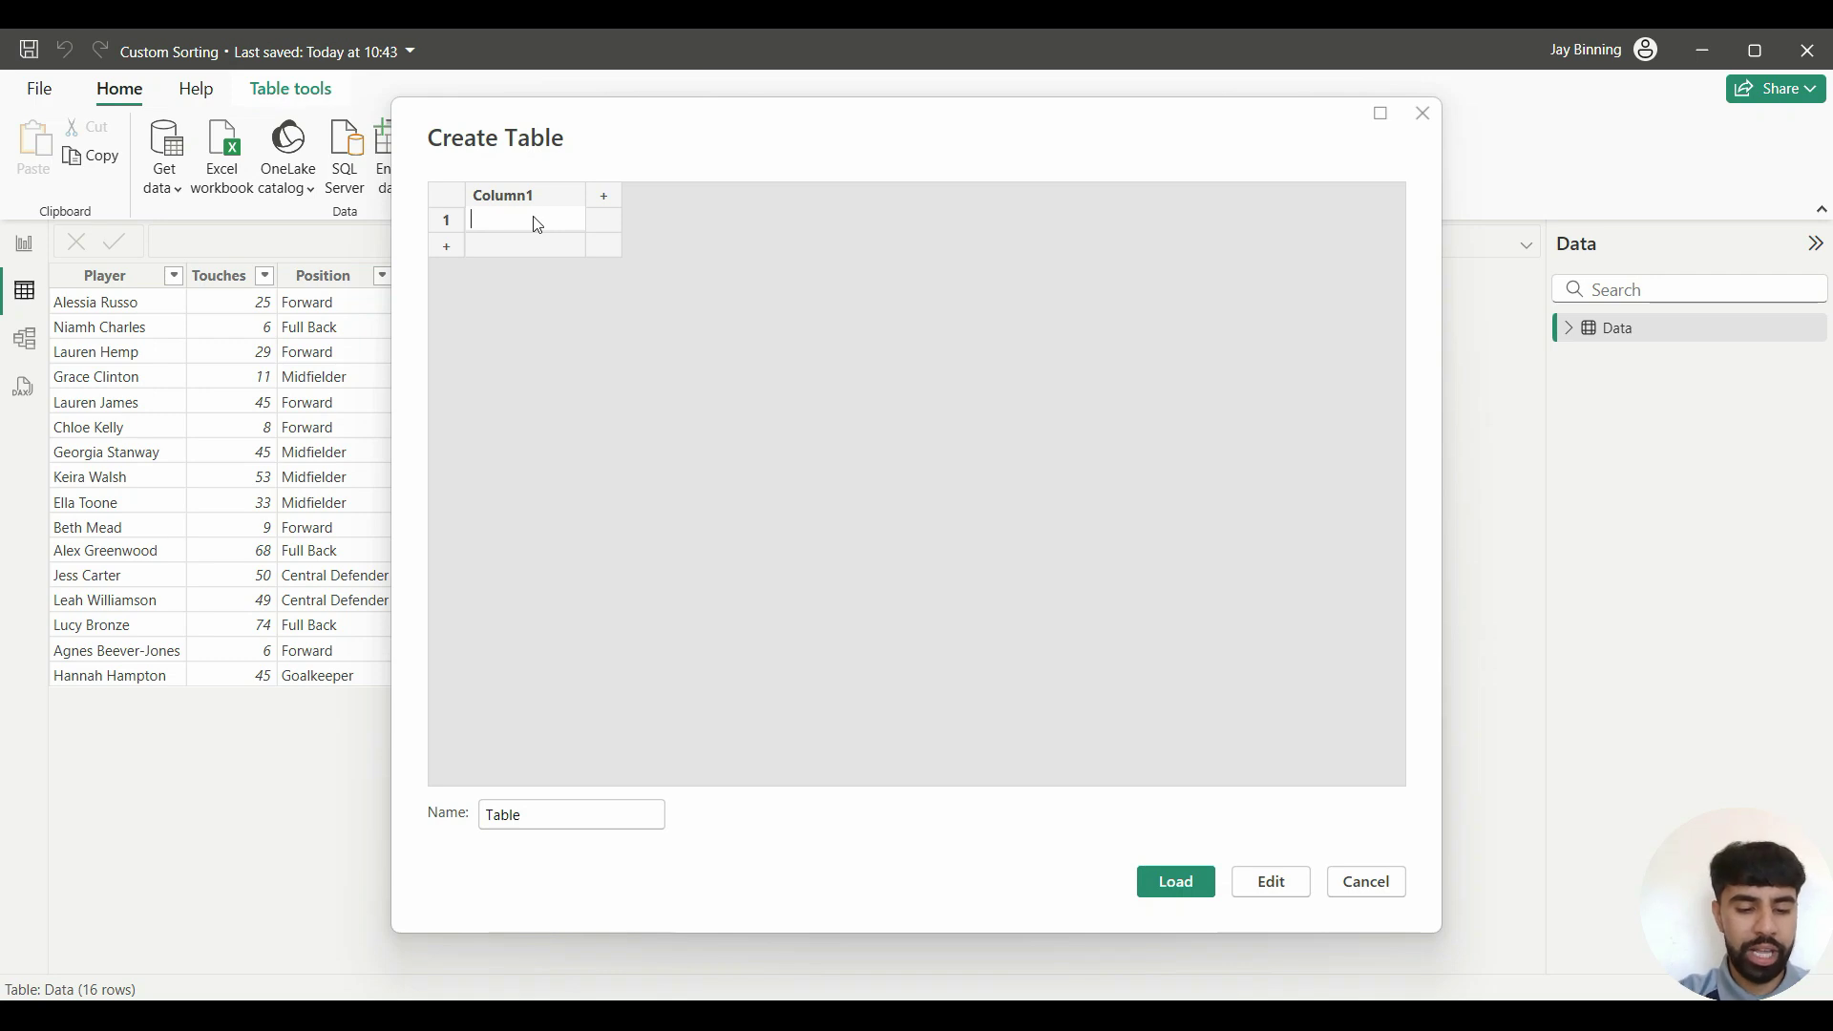
type("Goalkeepe")
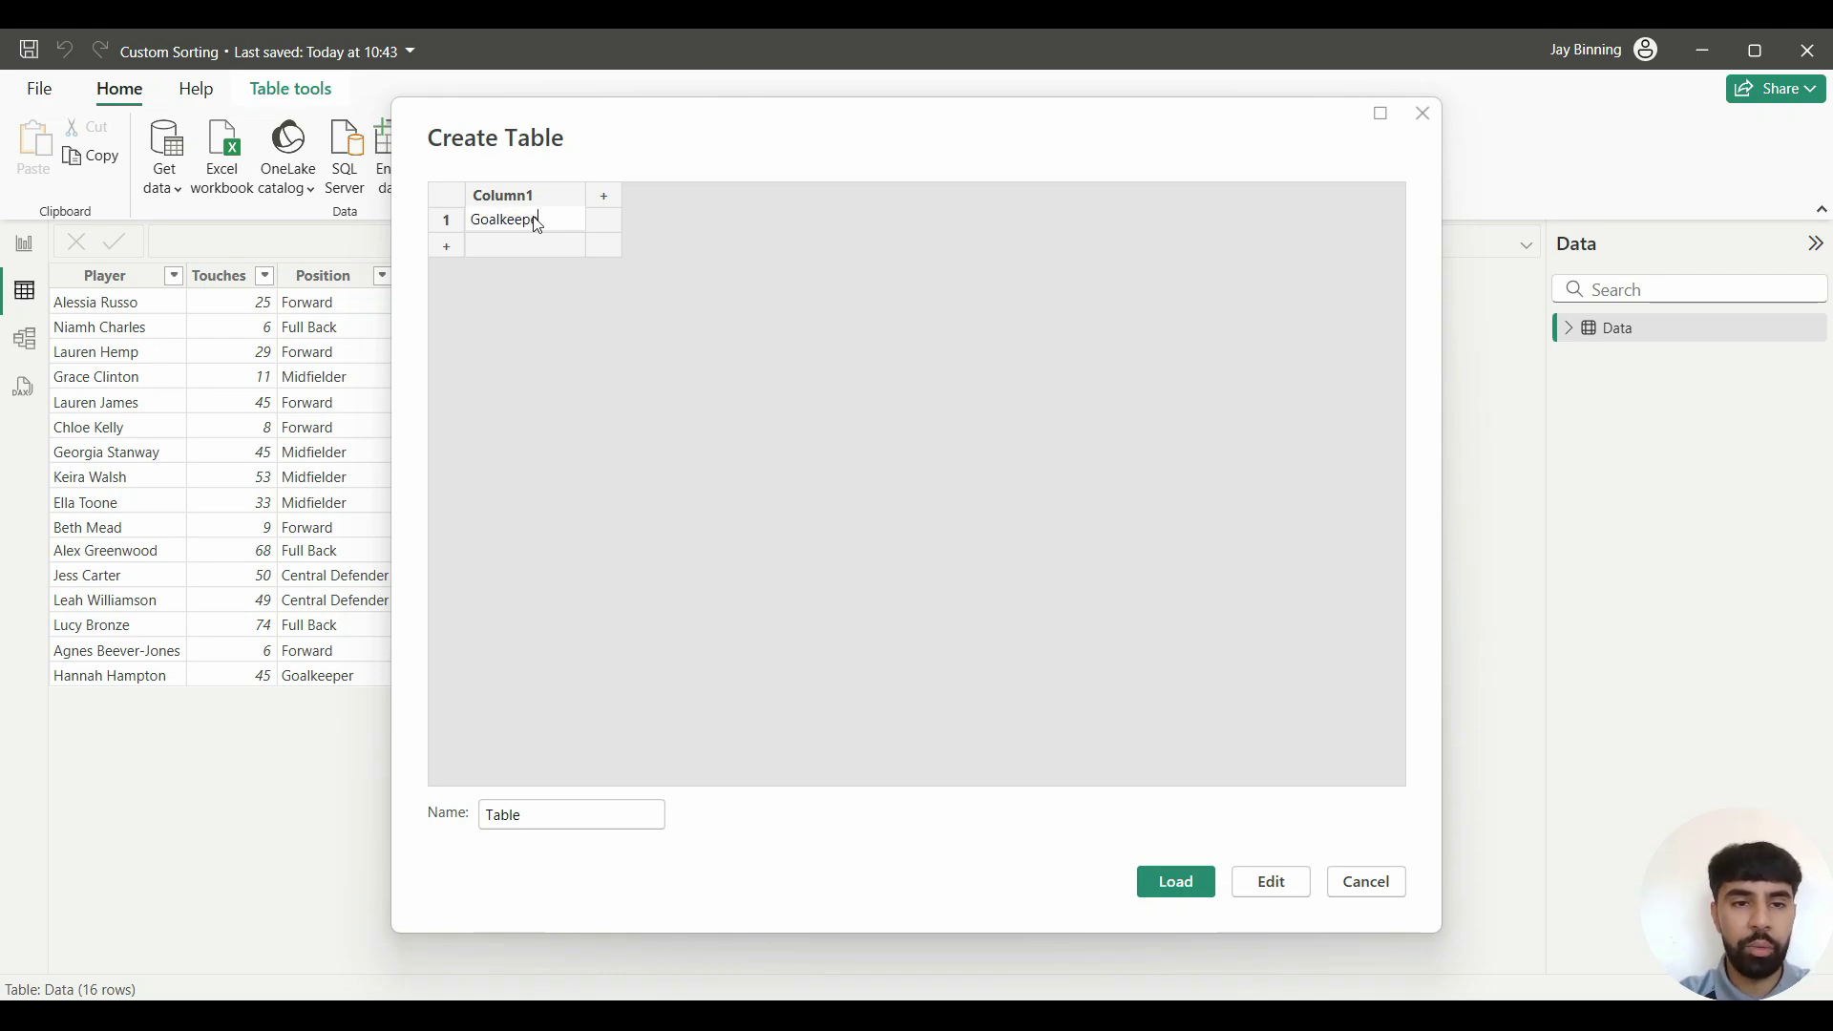
type("r")
left_click(446, 246)
left_click(518, 251)
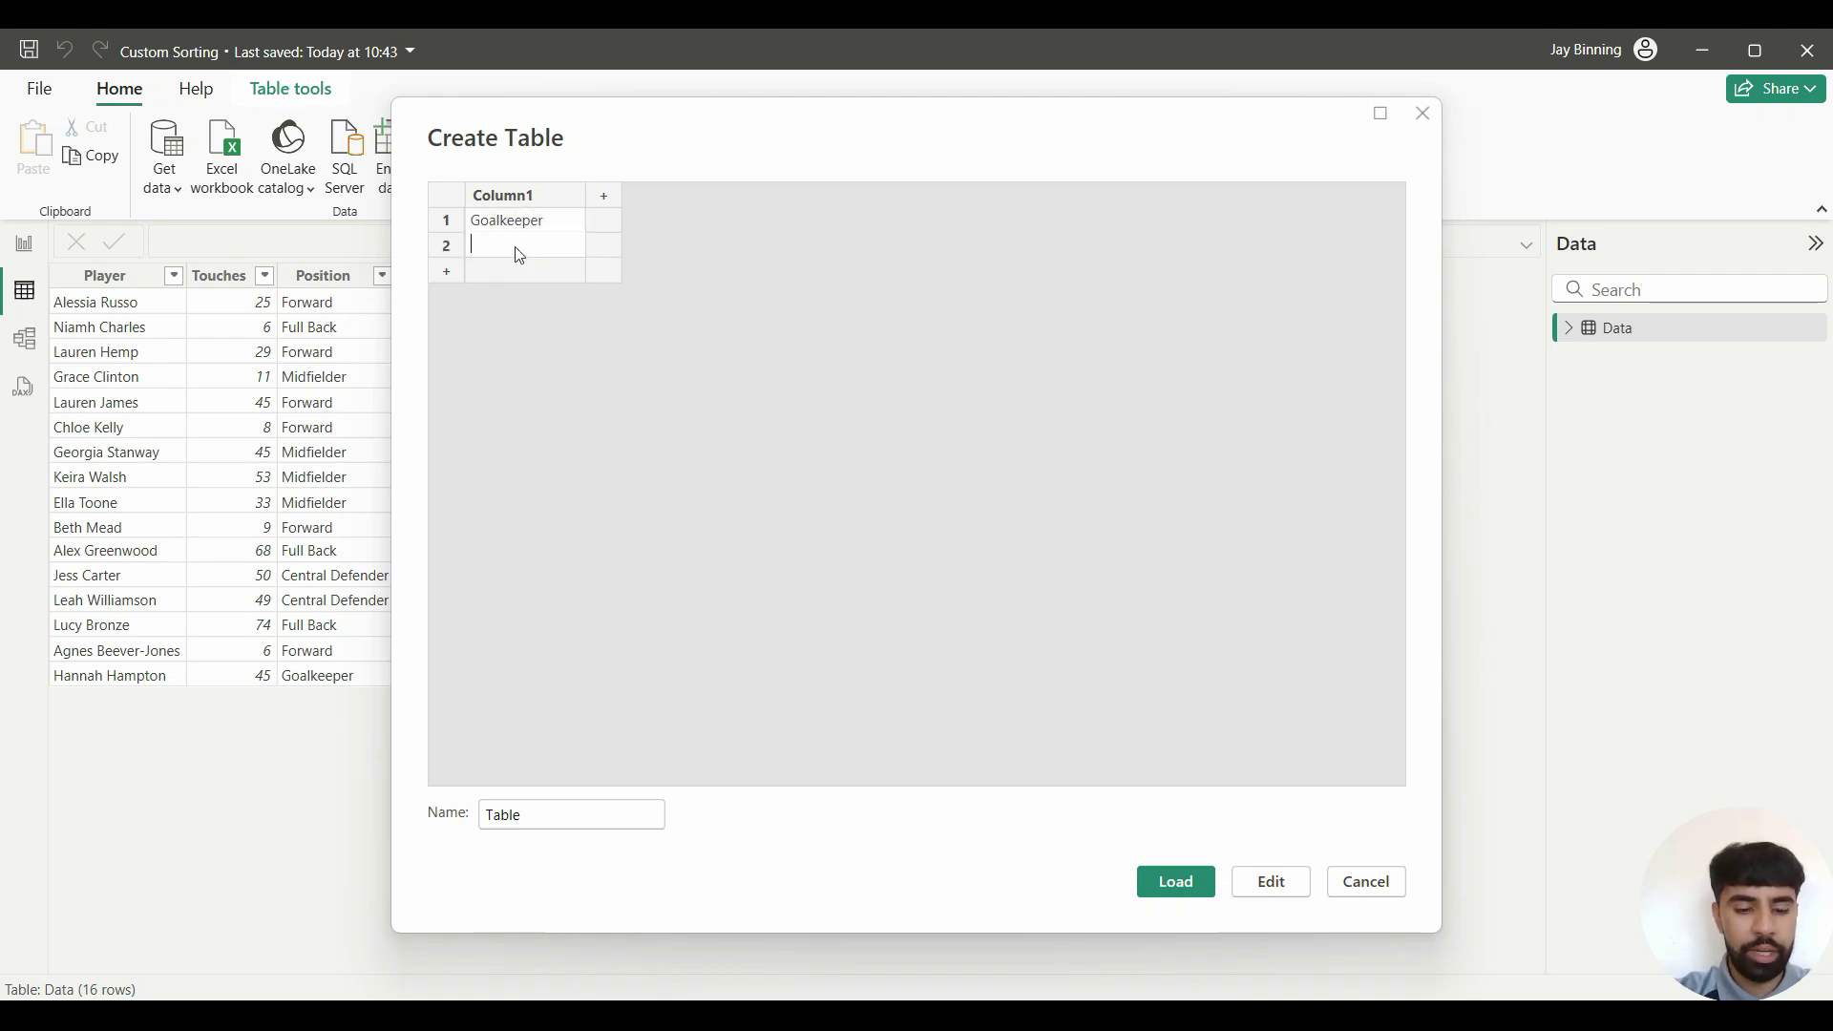
type("Full Back")
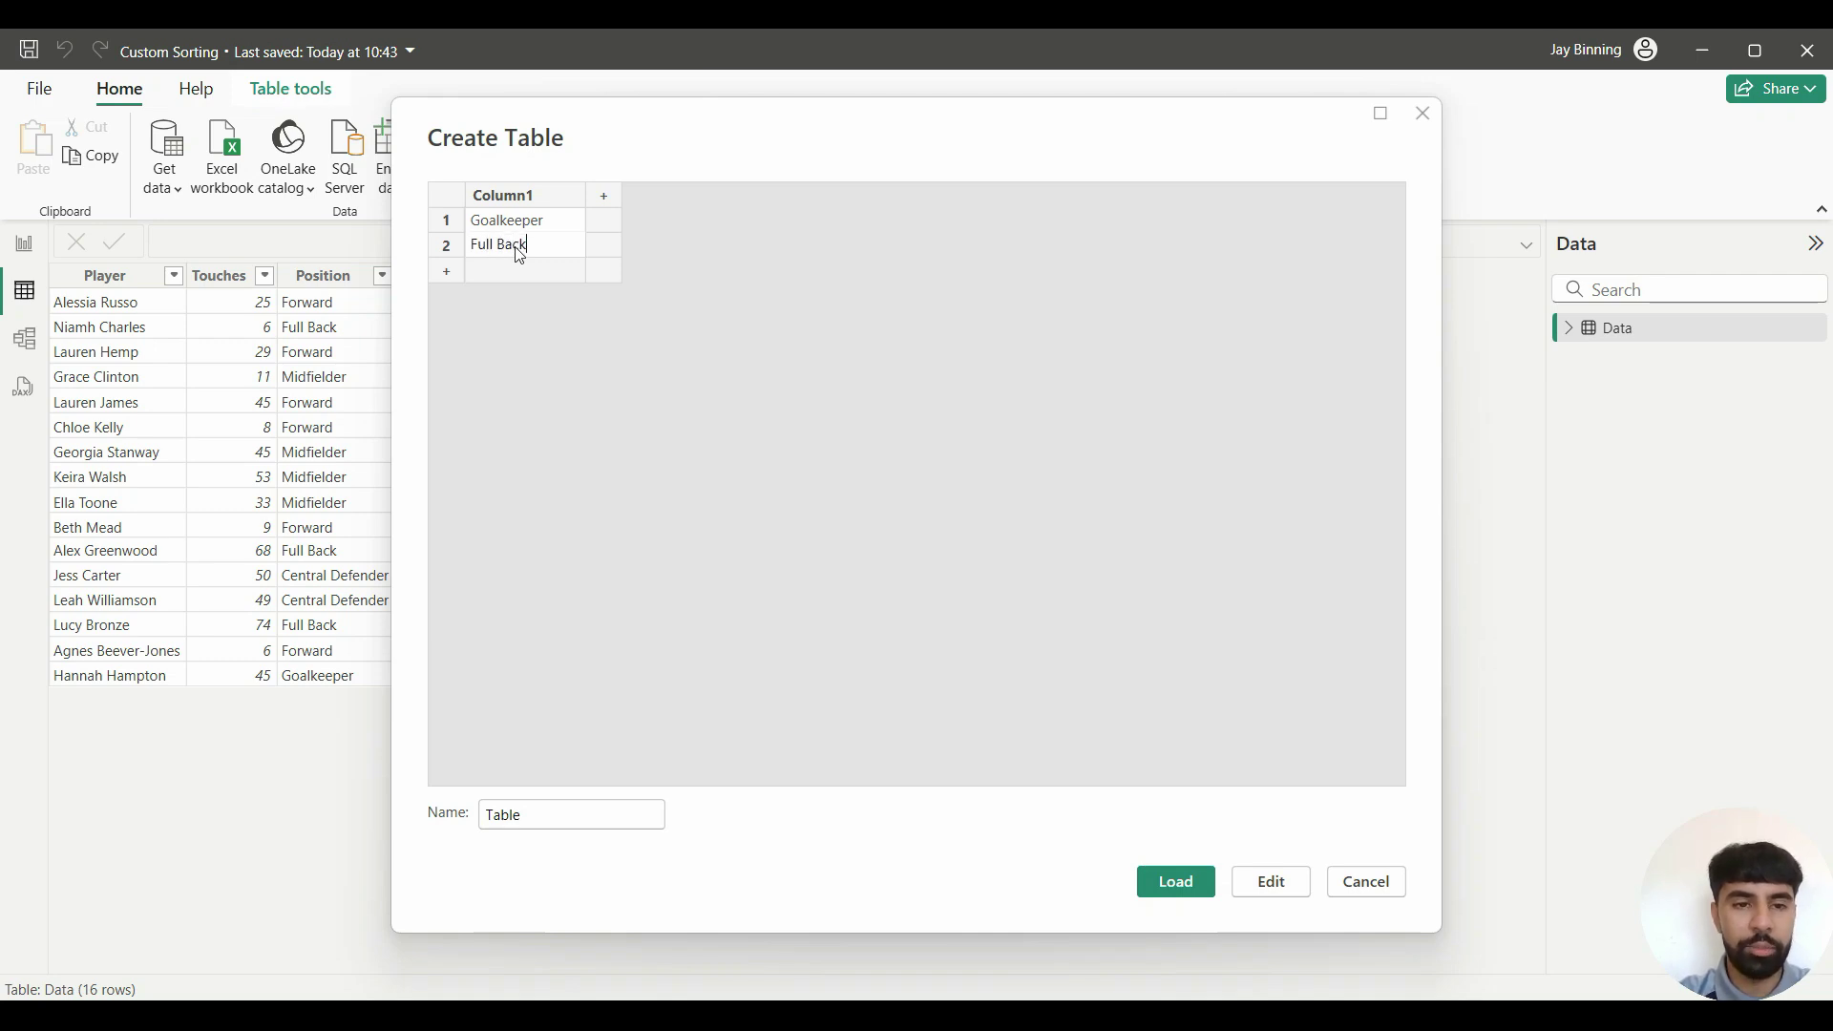
left_click(460, 272)
left_click(500, 272)
type("C")
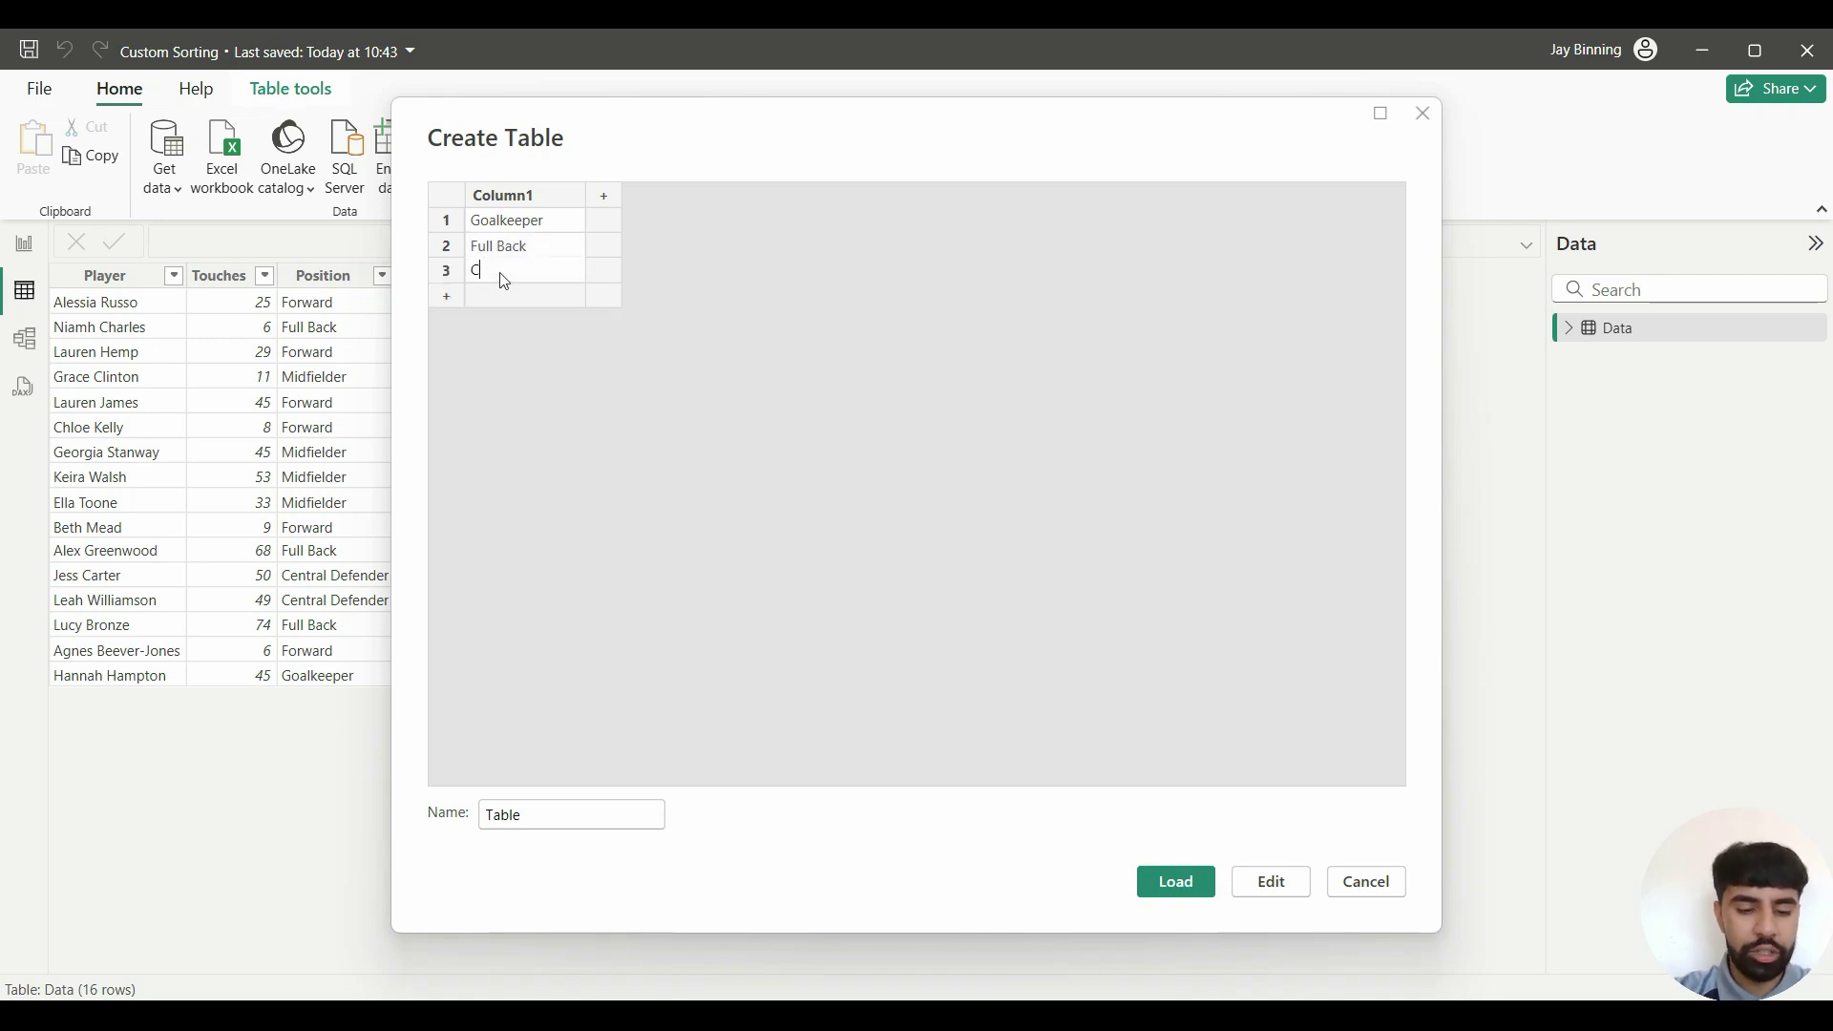
type("entral Def")
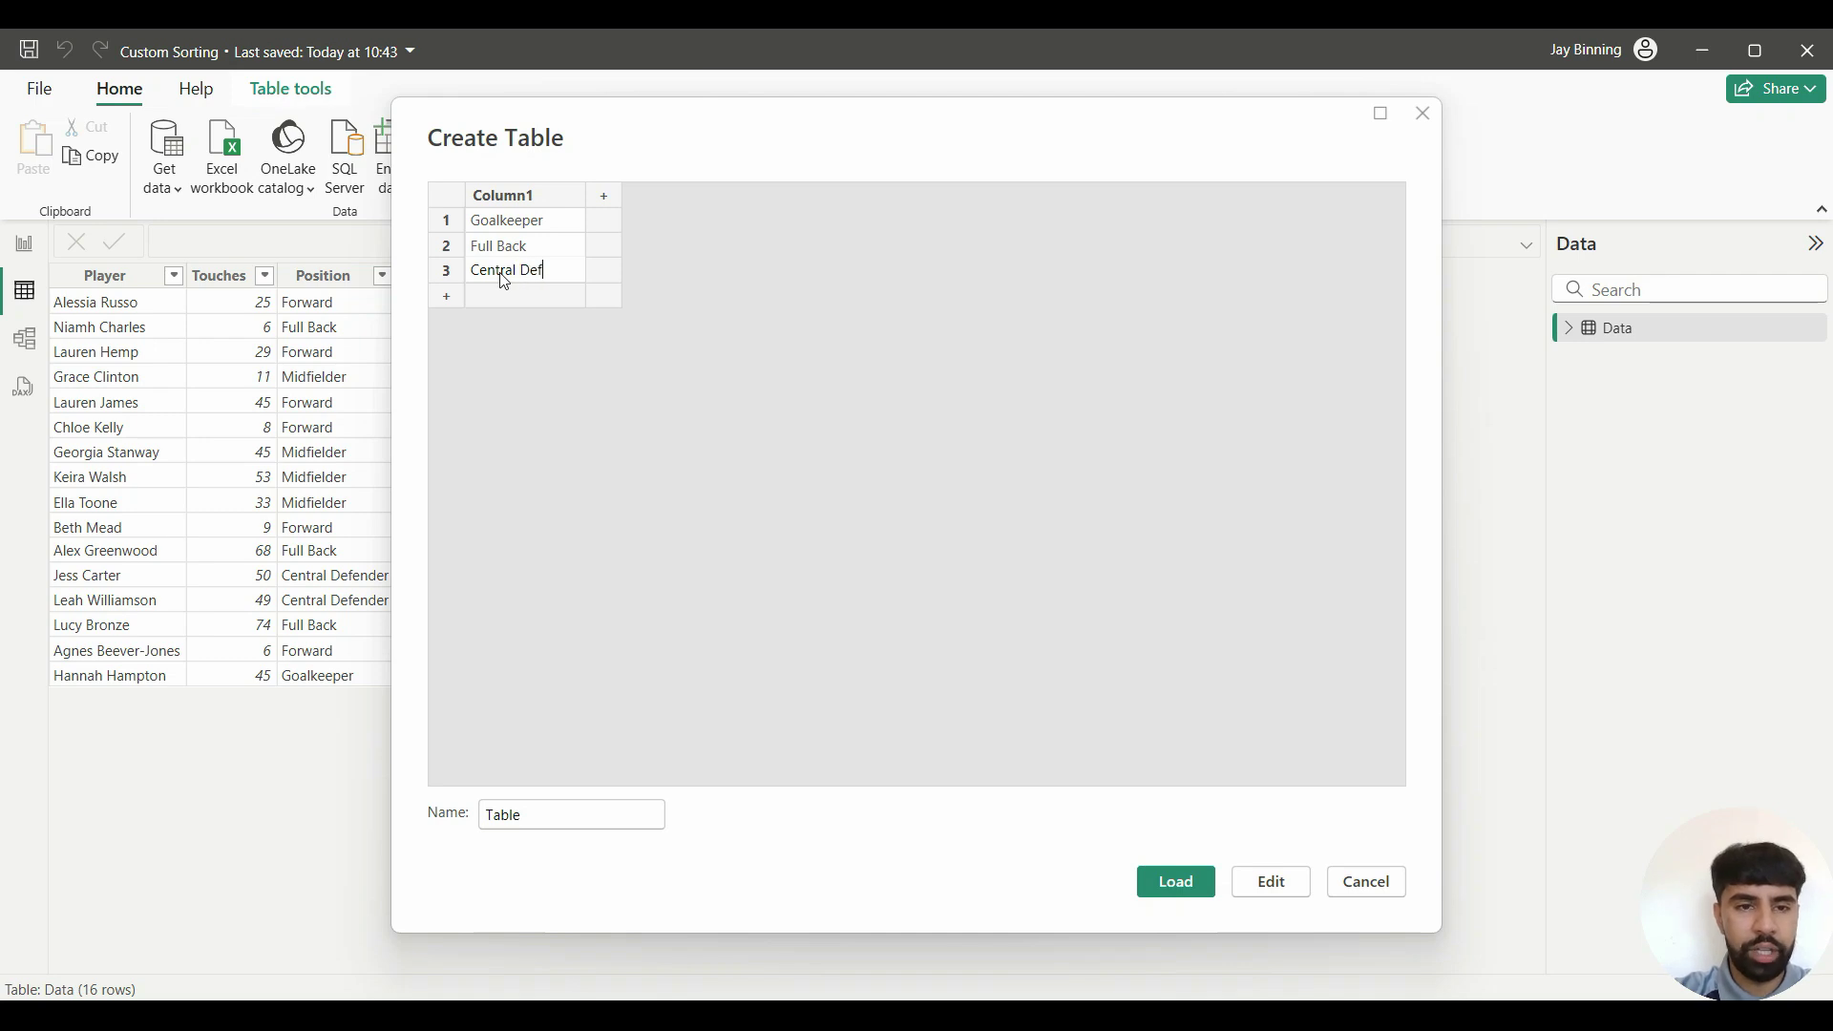
type("ender")
- Add Midfielder and Forward as the fourth and fifth rows, then start renaming Column1
left_click(449, 297)
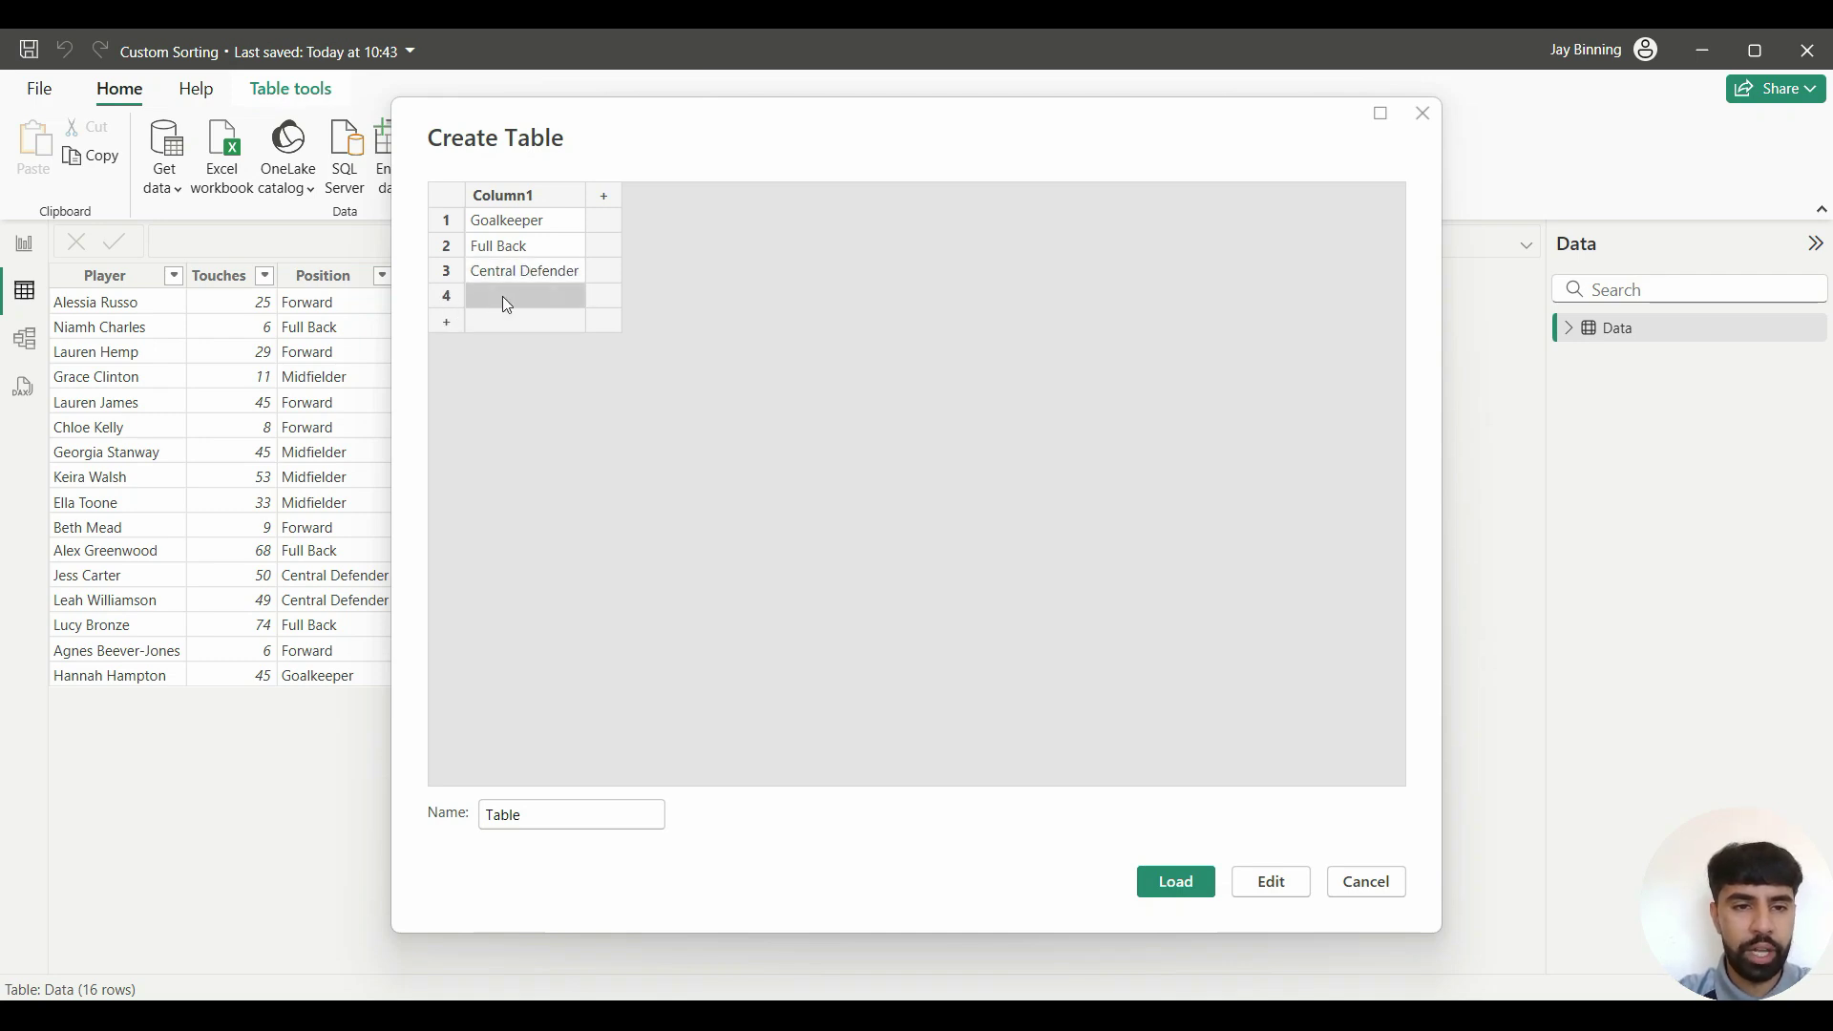
left_click(507, 303)
type("Midfi")
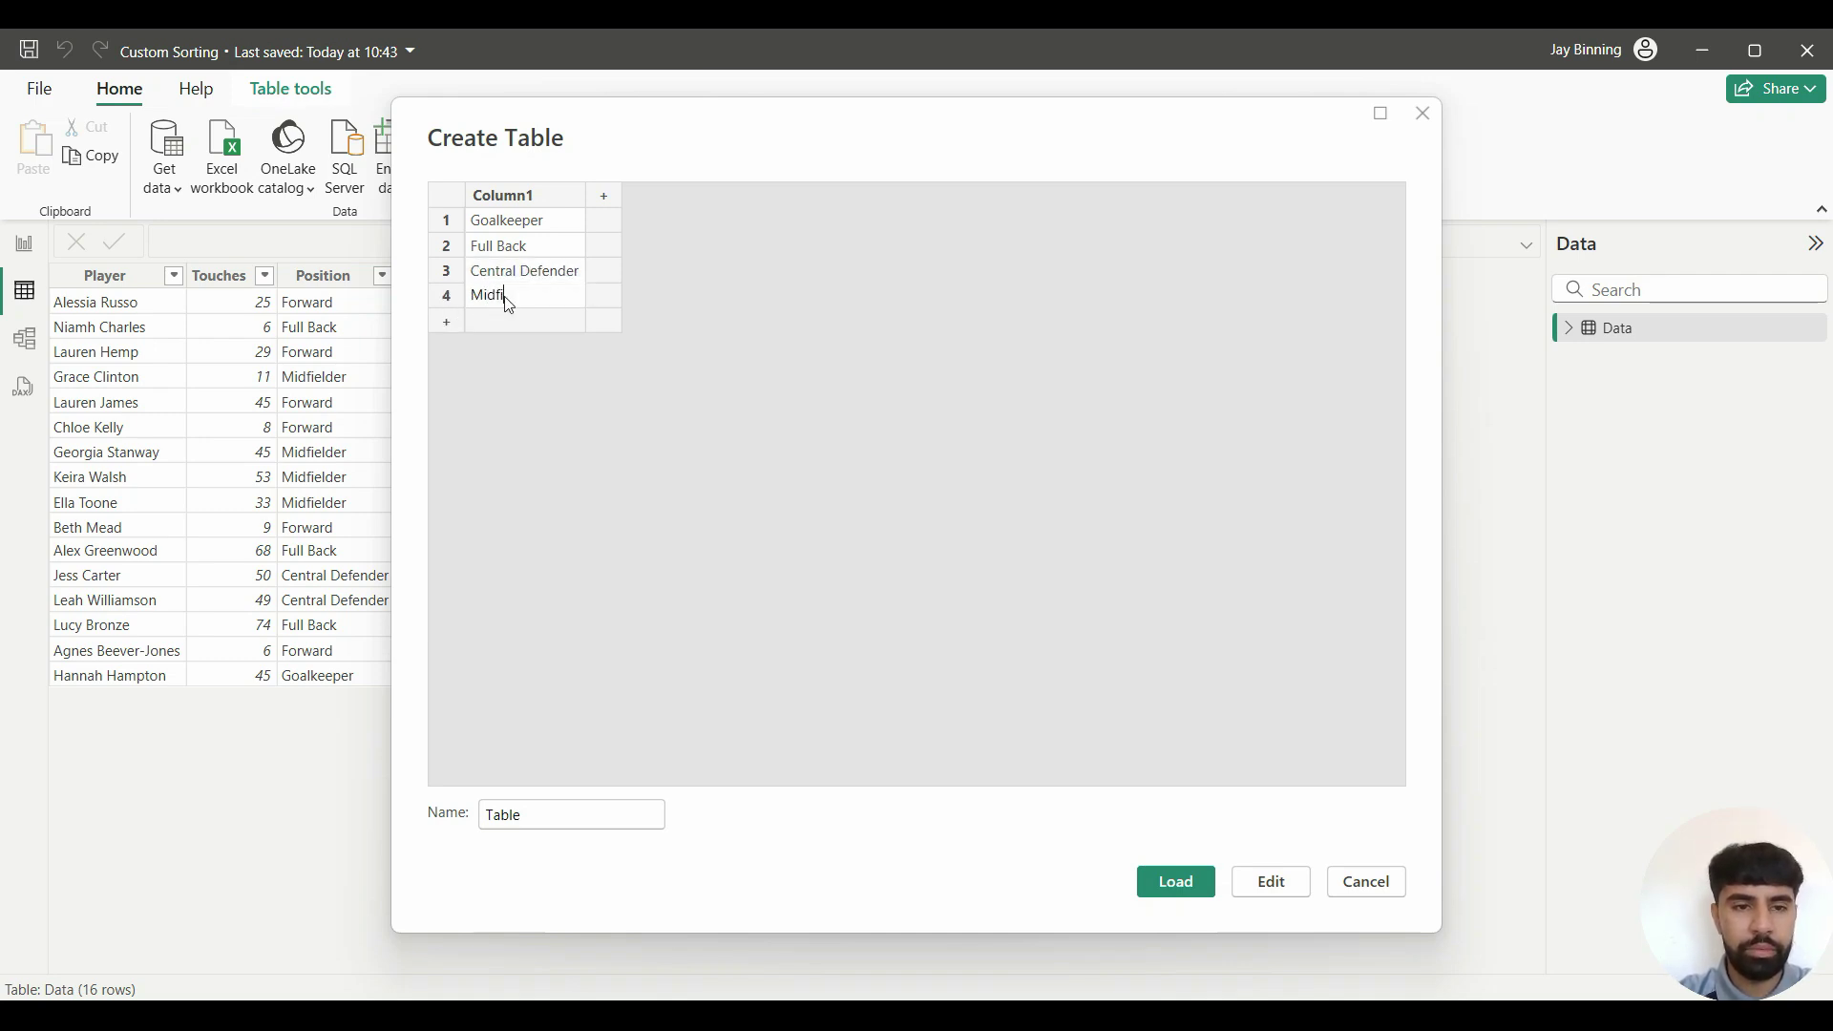
type("elder")
left_click(478, 323)
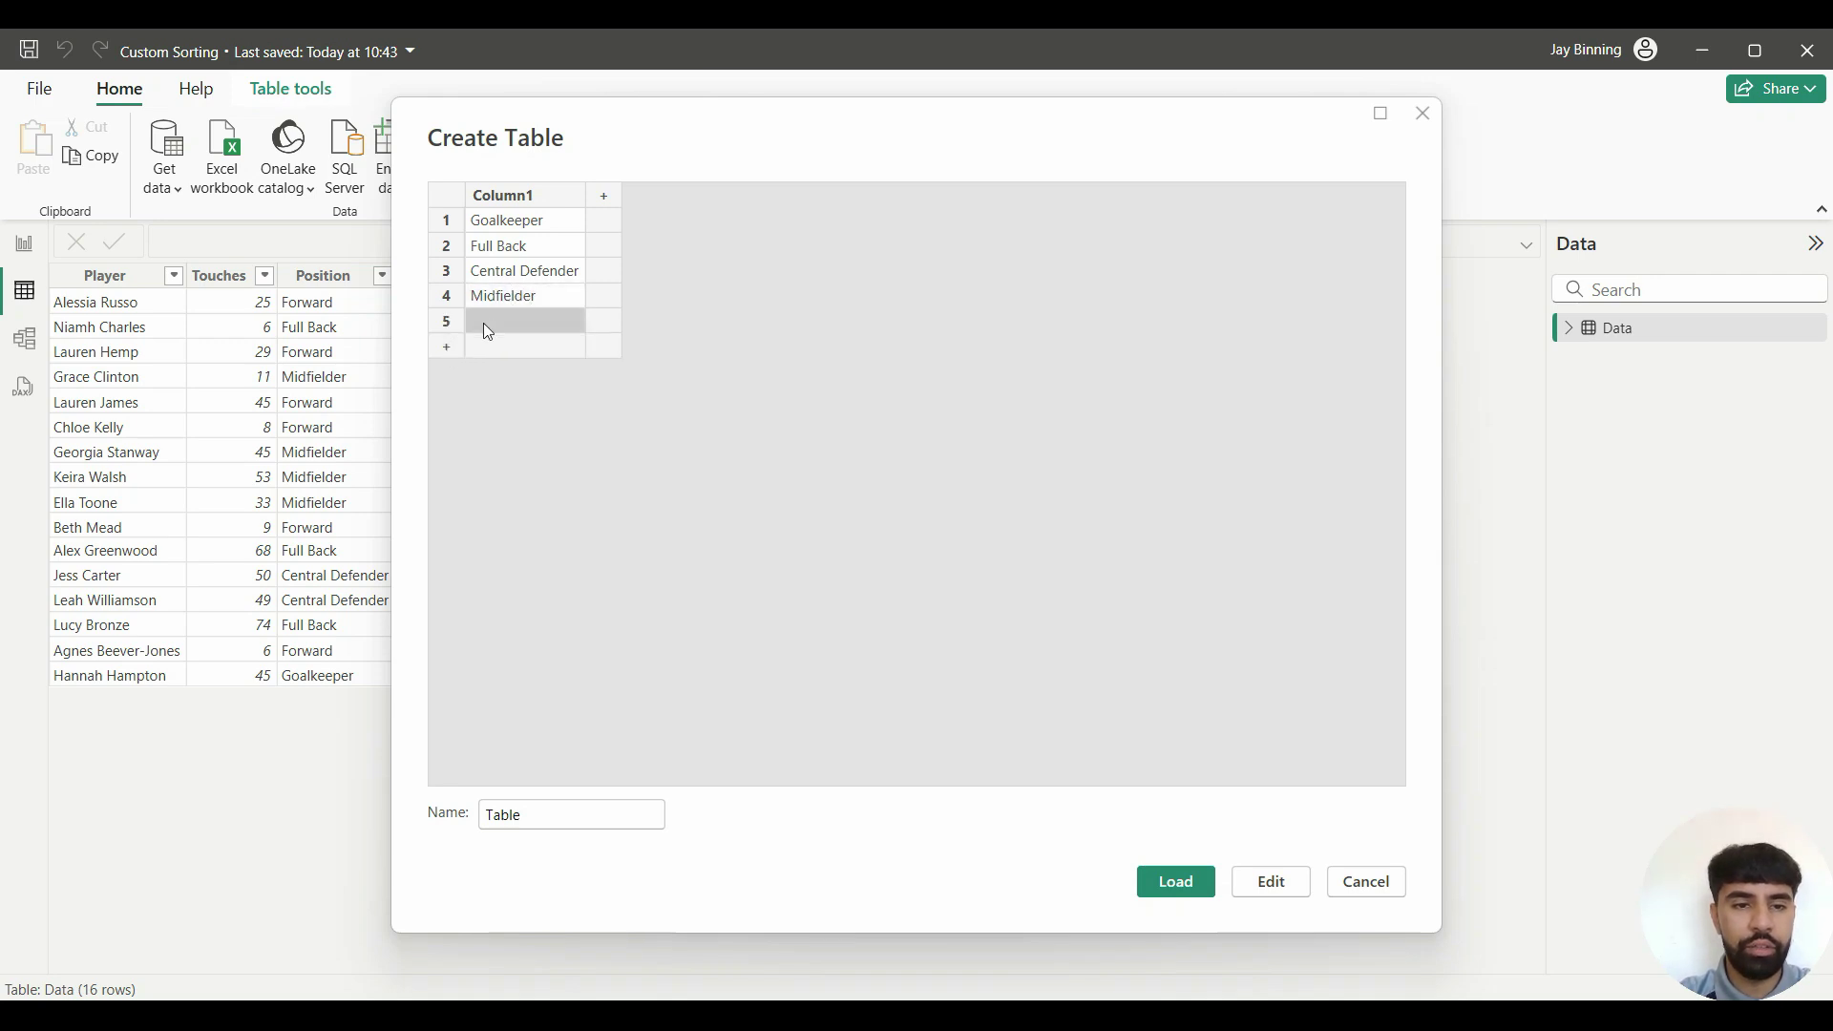
left_click(498, 321)
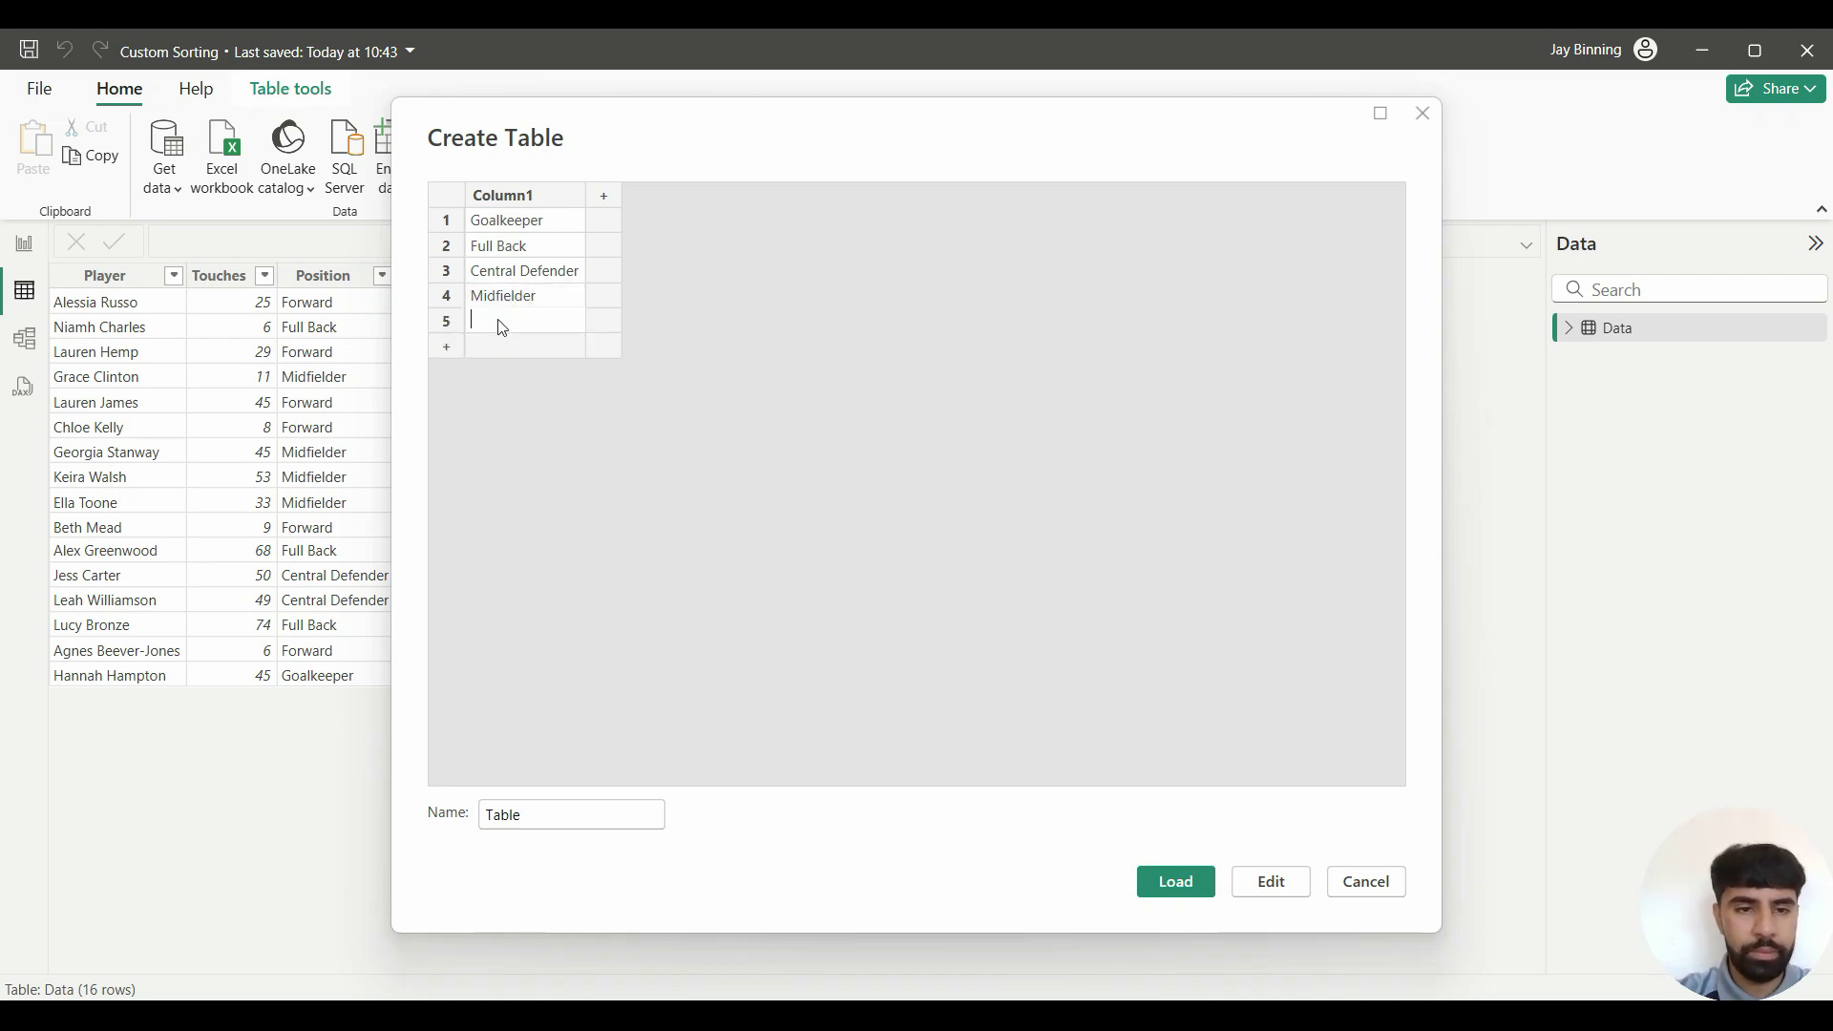
type("fOR")
key("BackSpace")
key("BackSpace")
key("BackSpace")
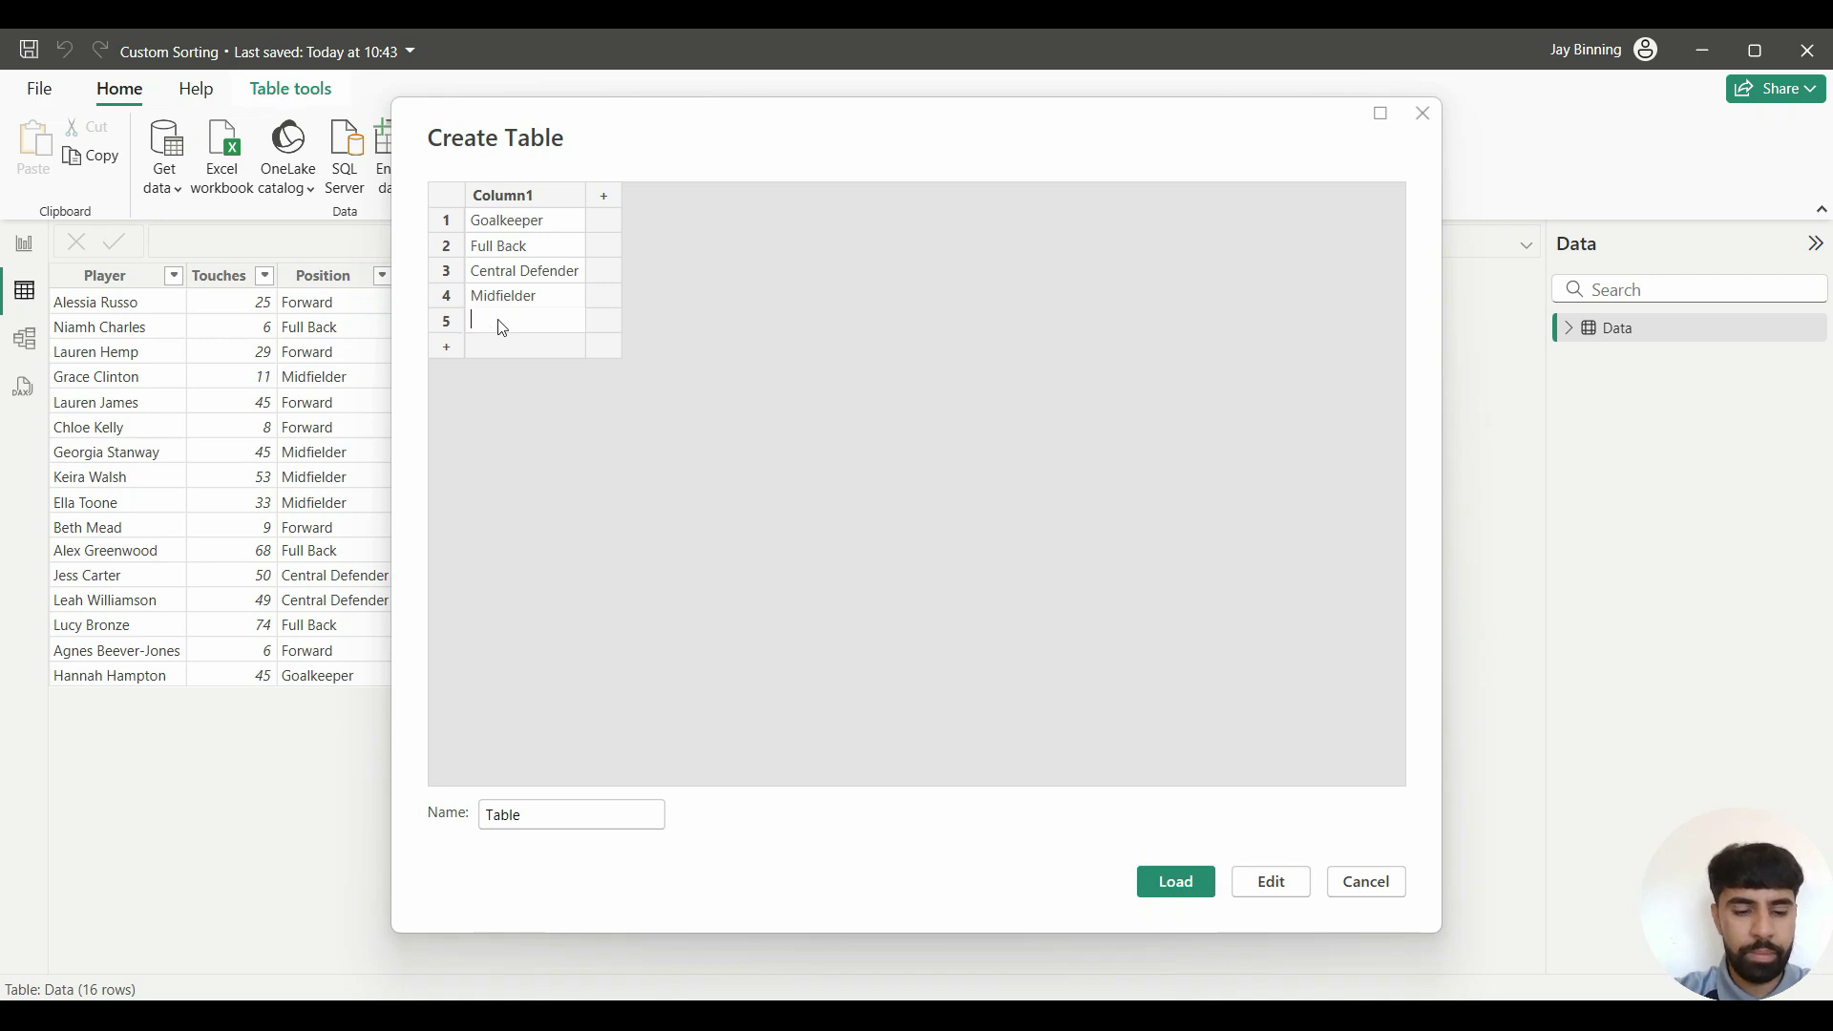
type("Forward")
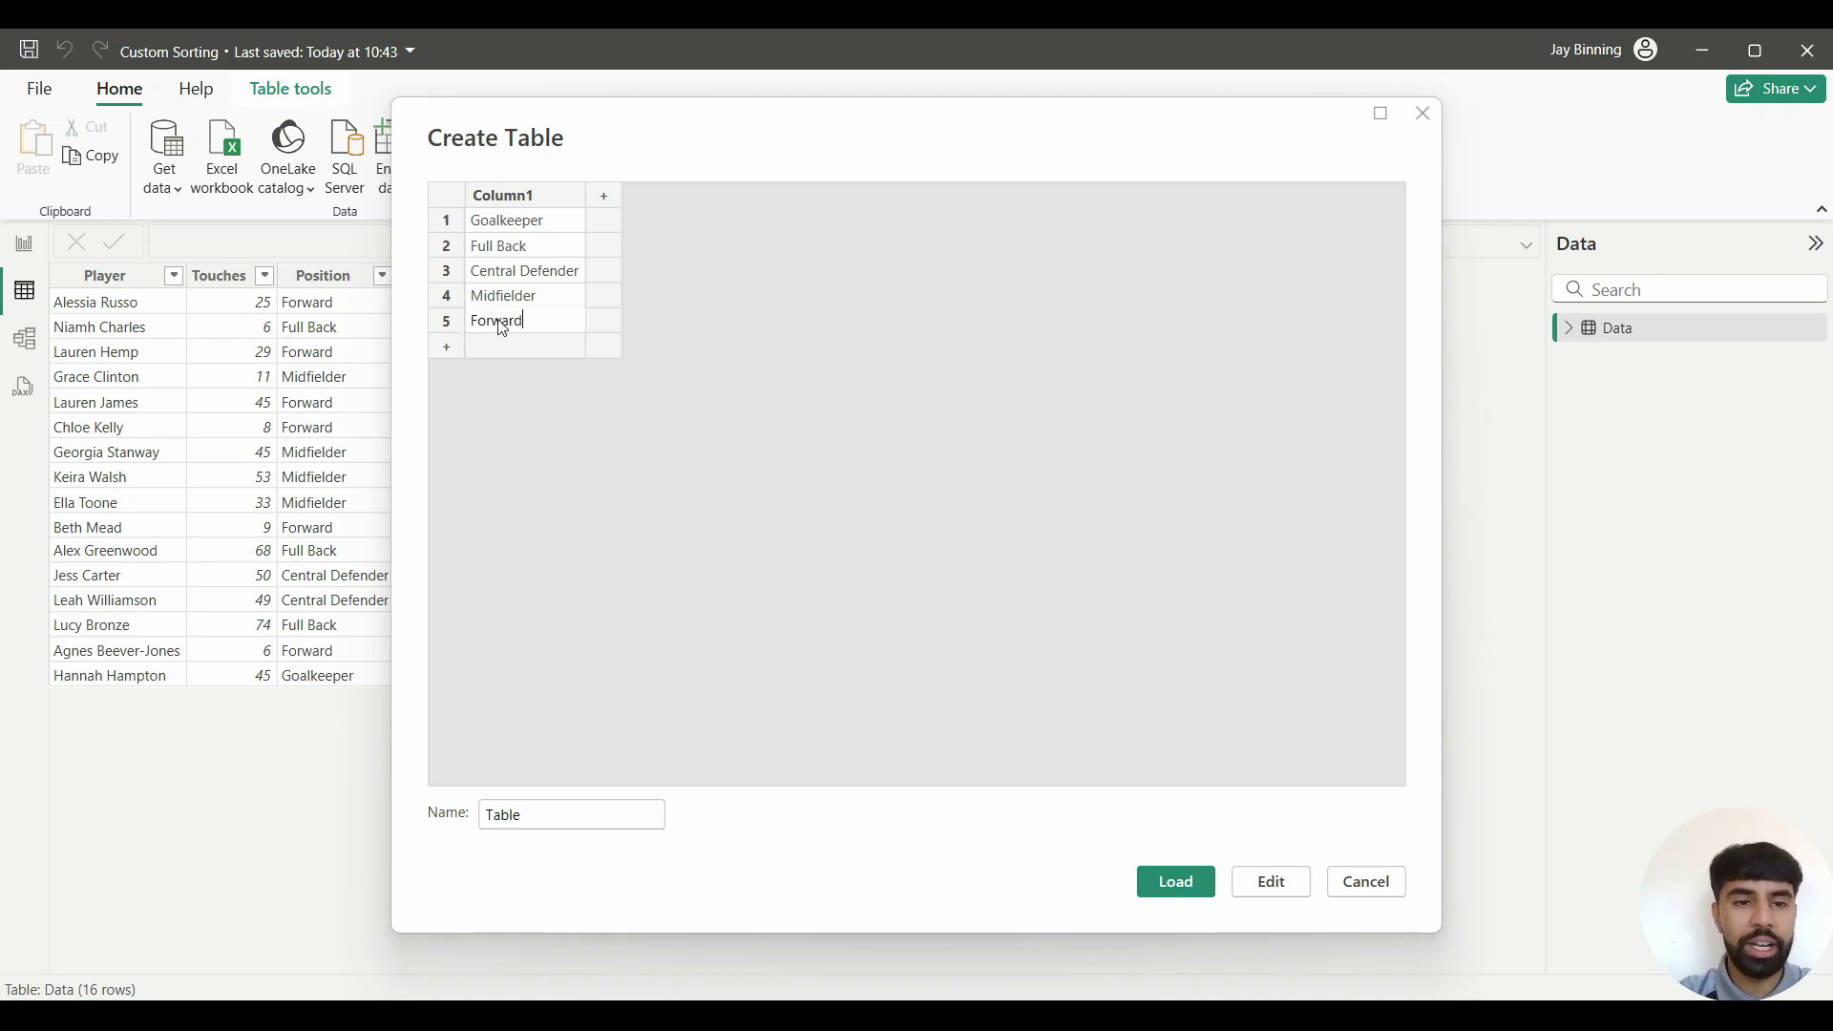
double_click(509, 195)
- Name the column Position and add an Order column numbering the positions 1 to 5
type("Position")
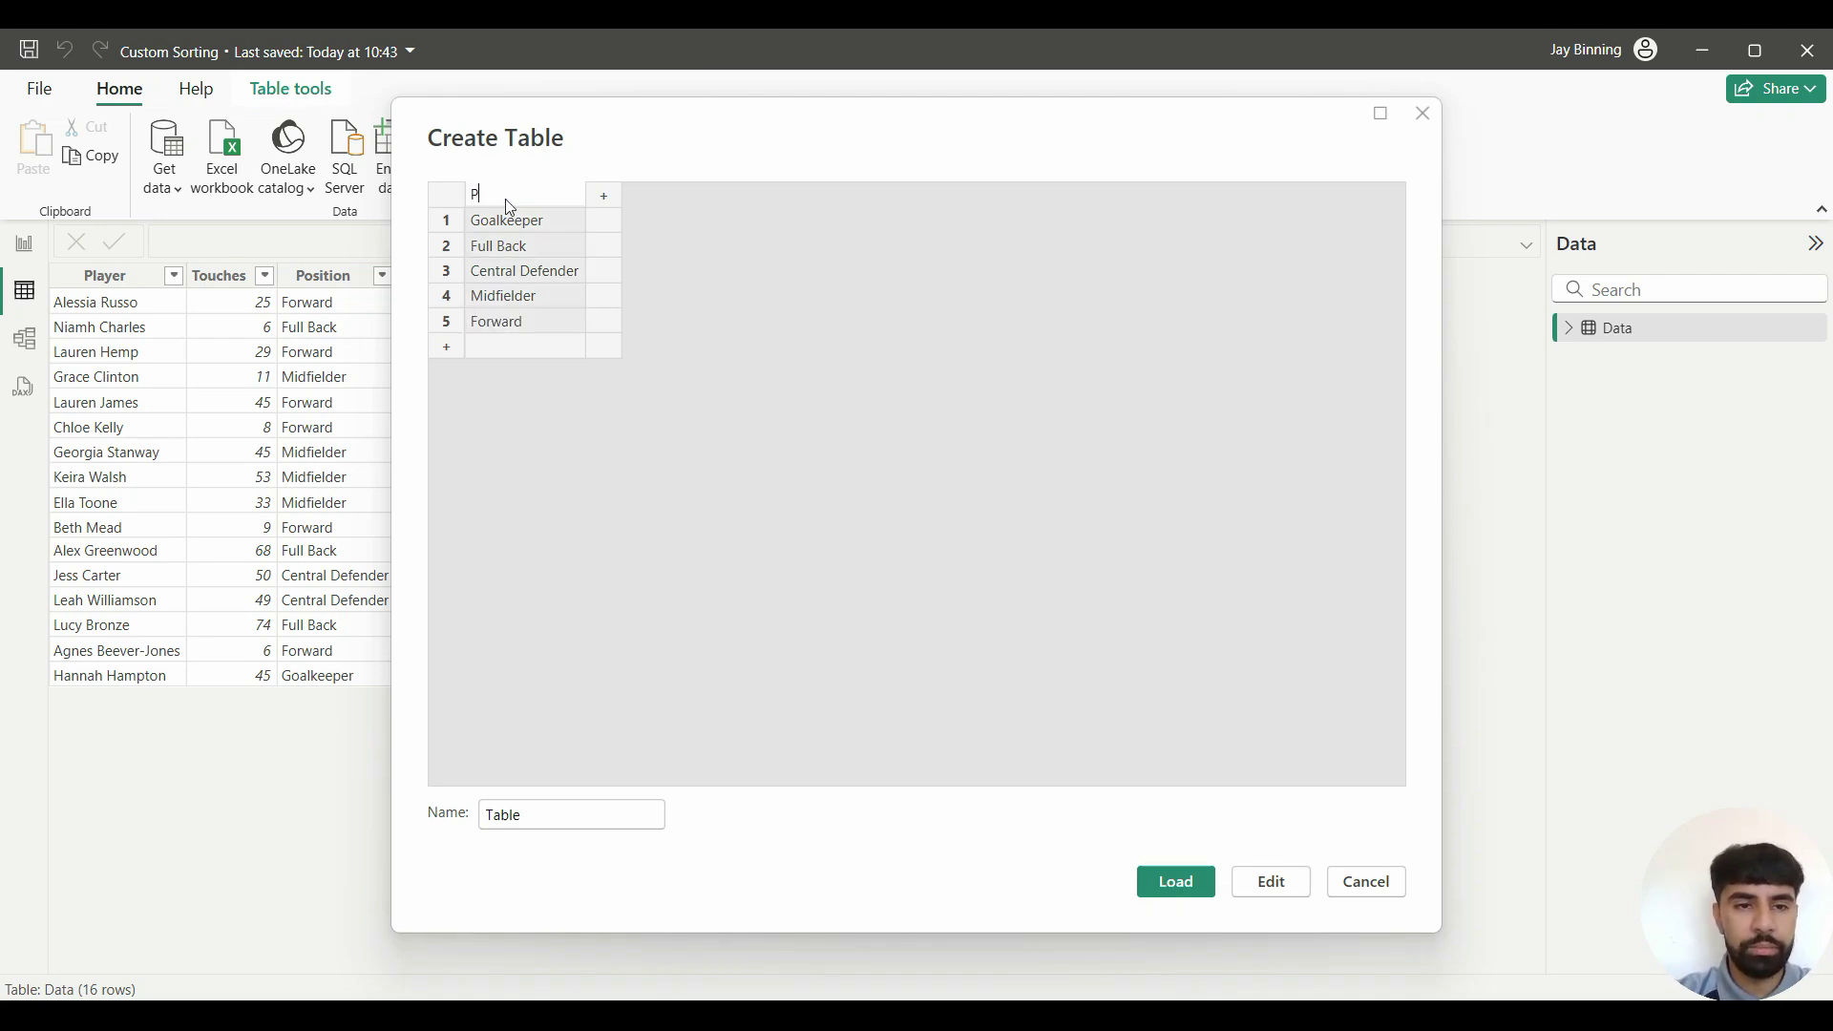
left_click(610, 199)
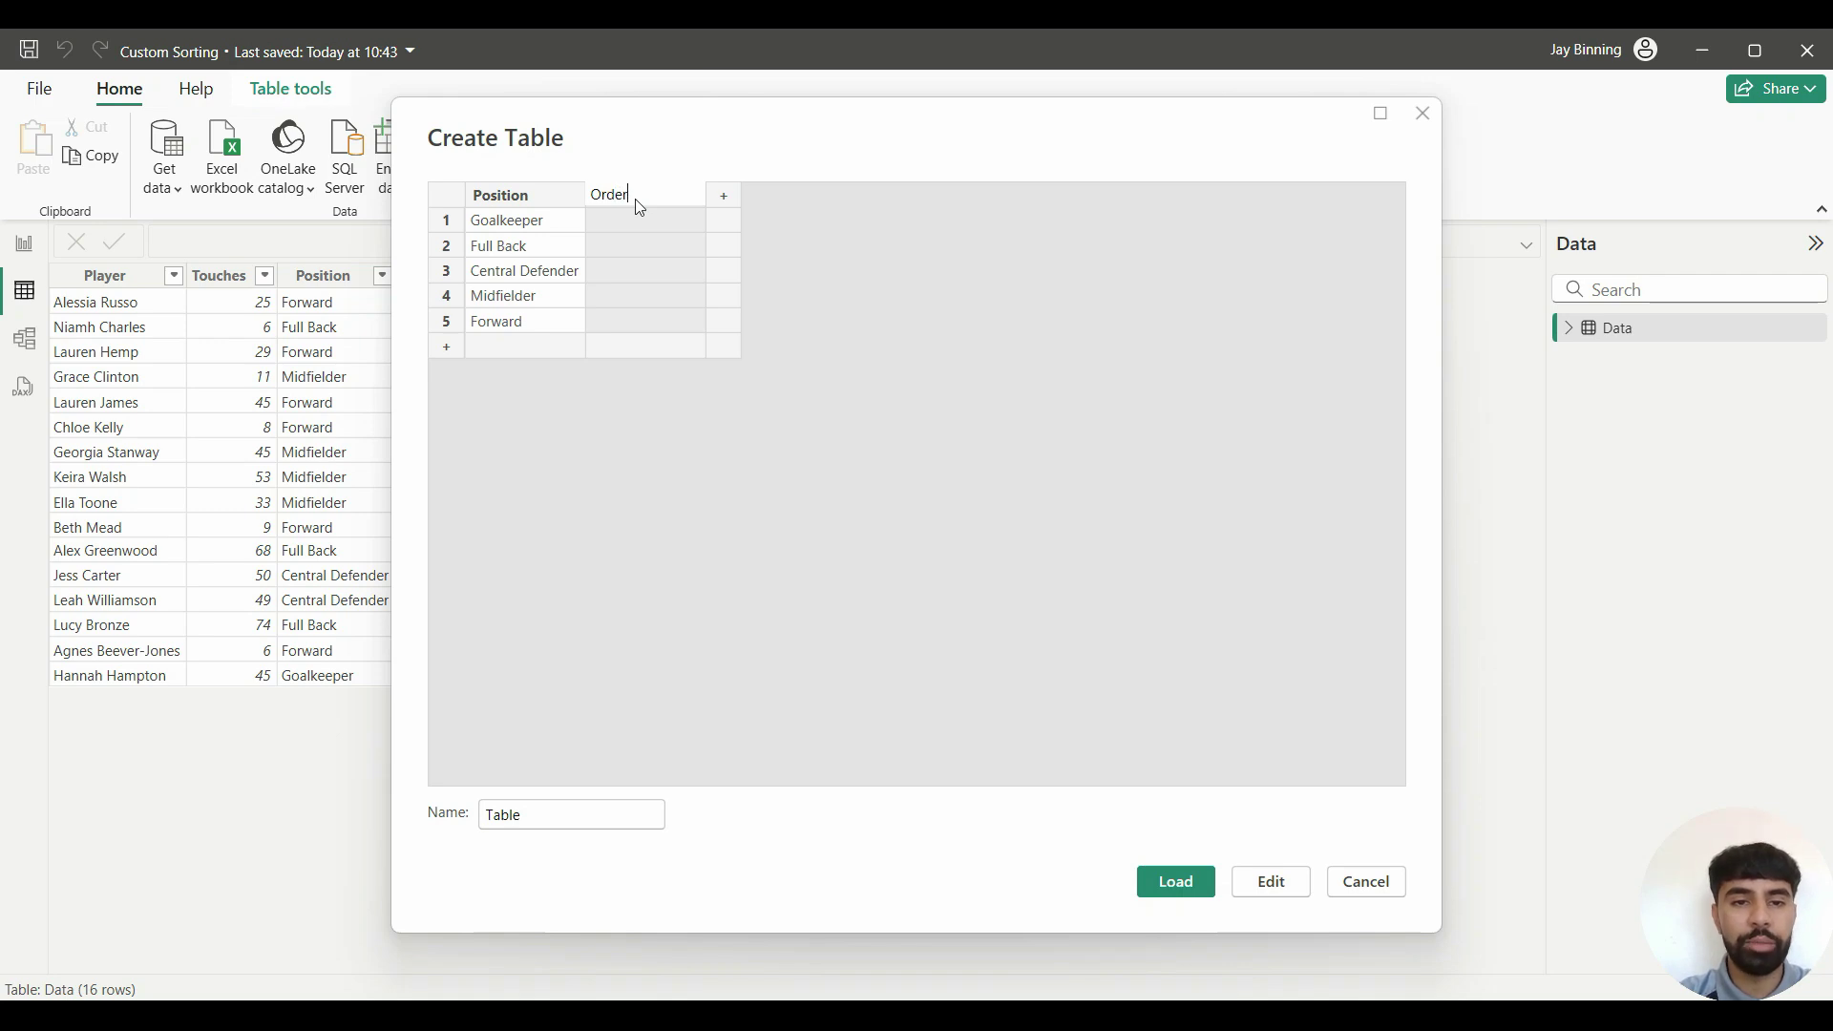
left_click(638, 216)
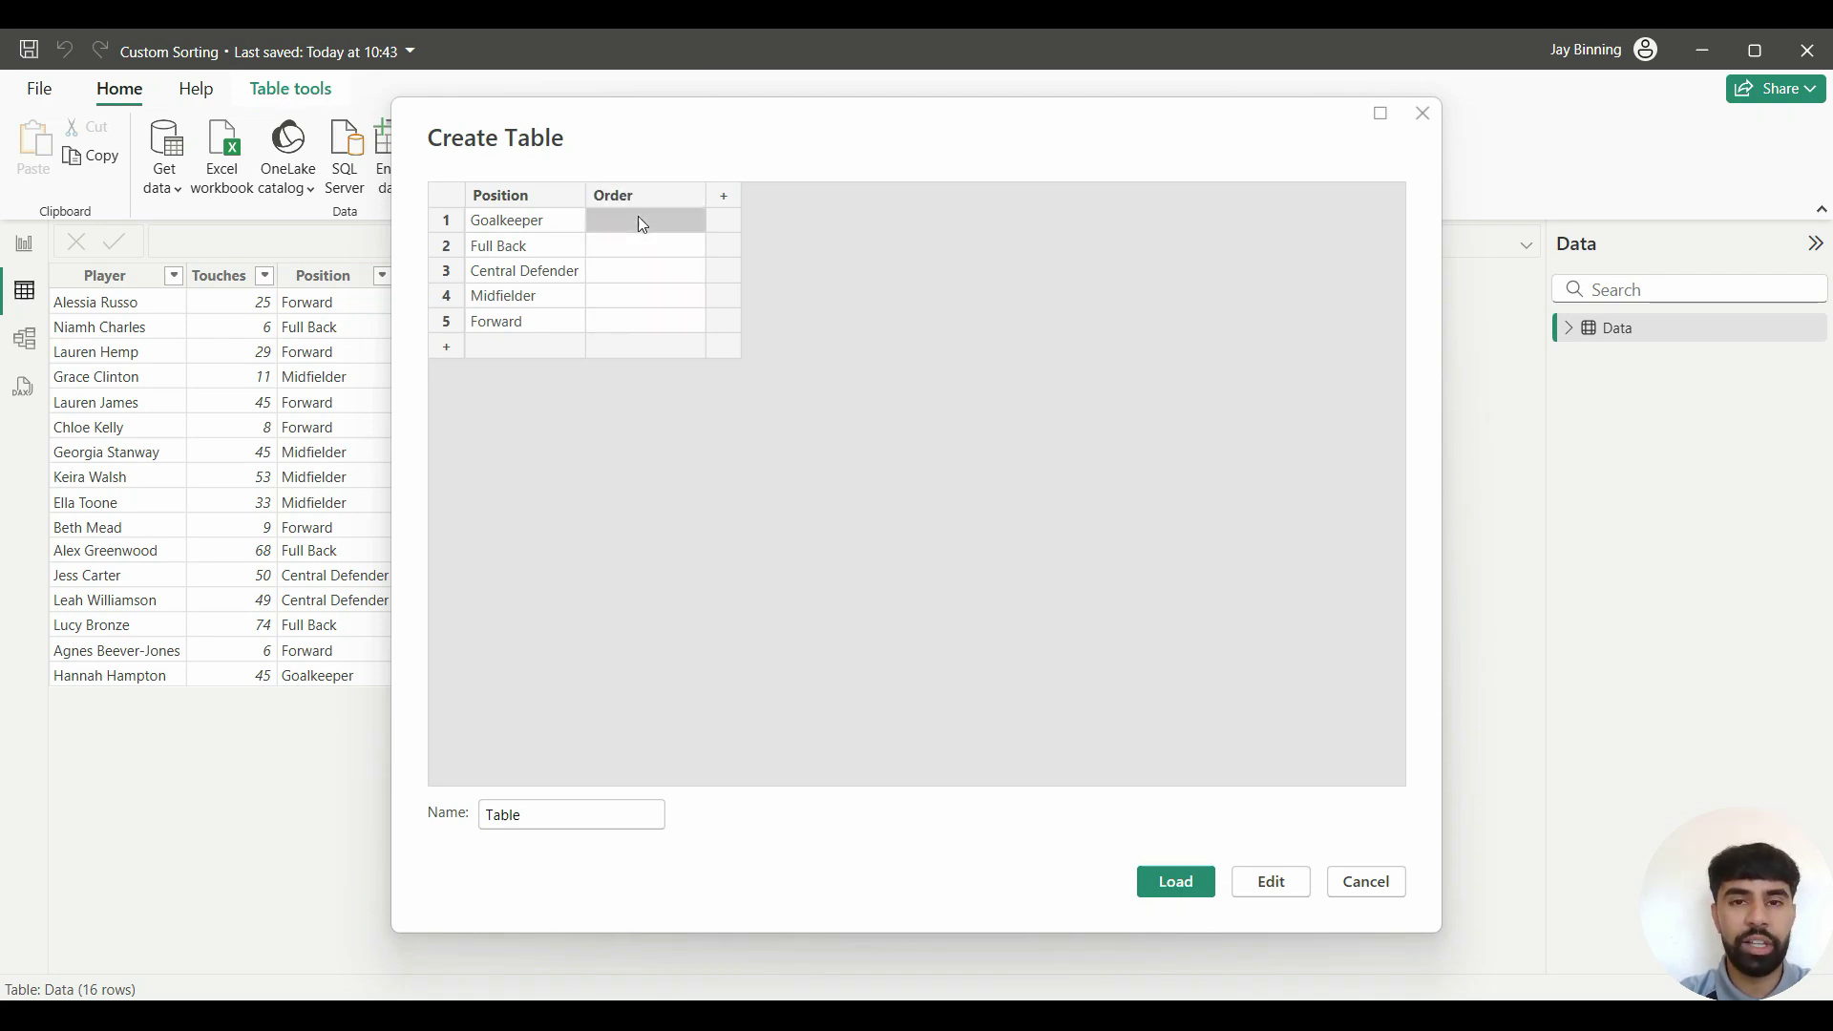
type("1")
left_click(646, 250)
type("2")
left_click(646, 272)
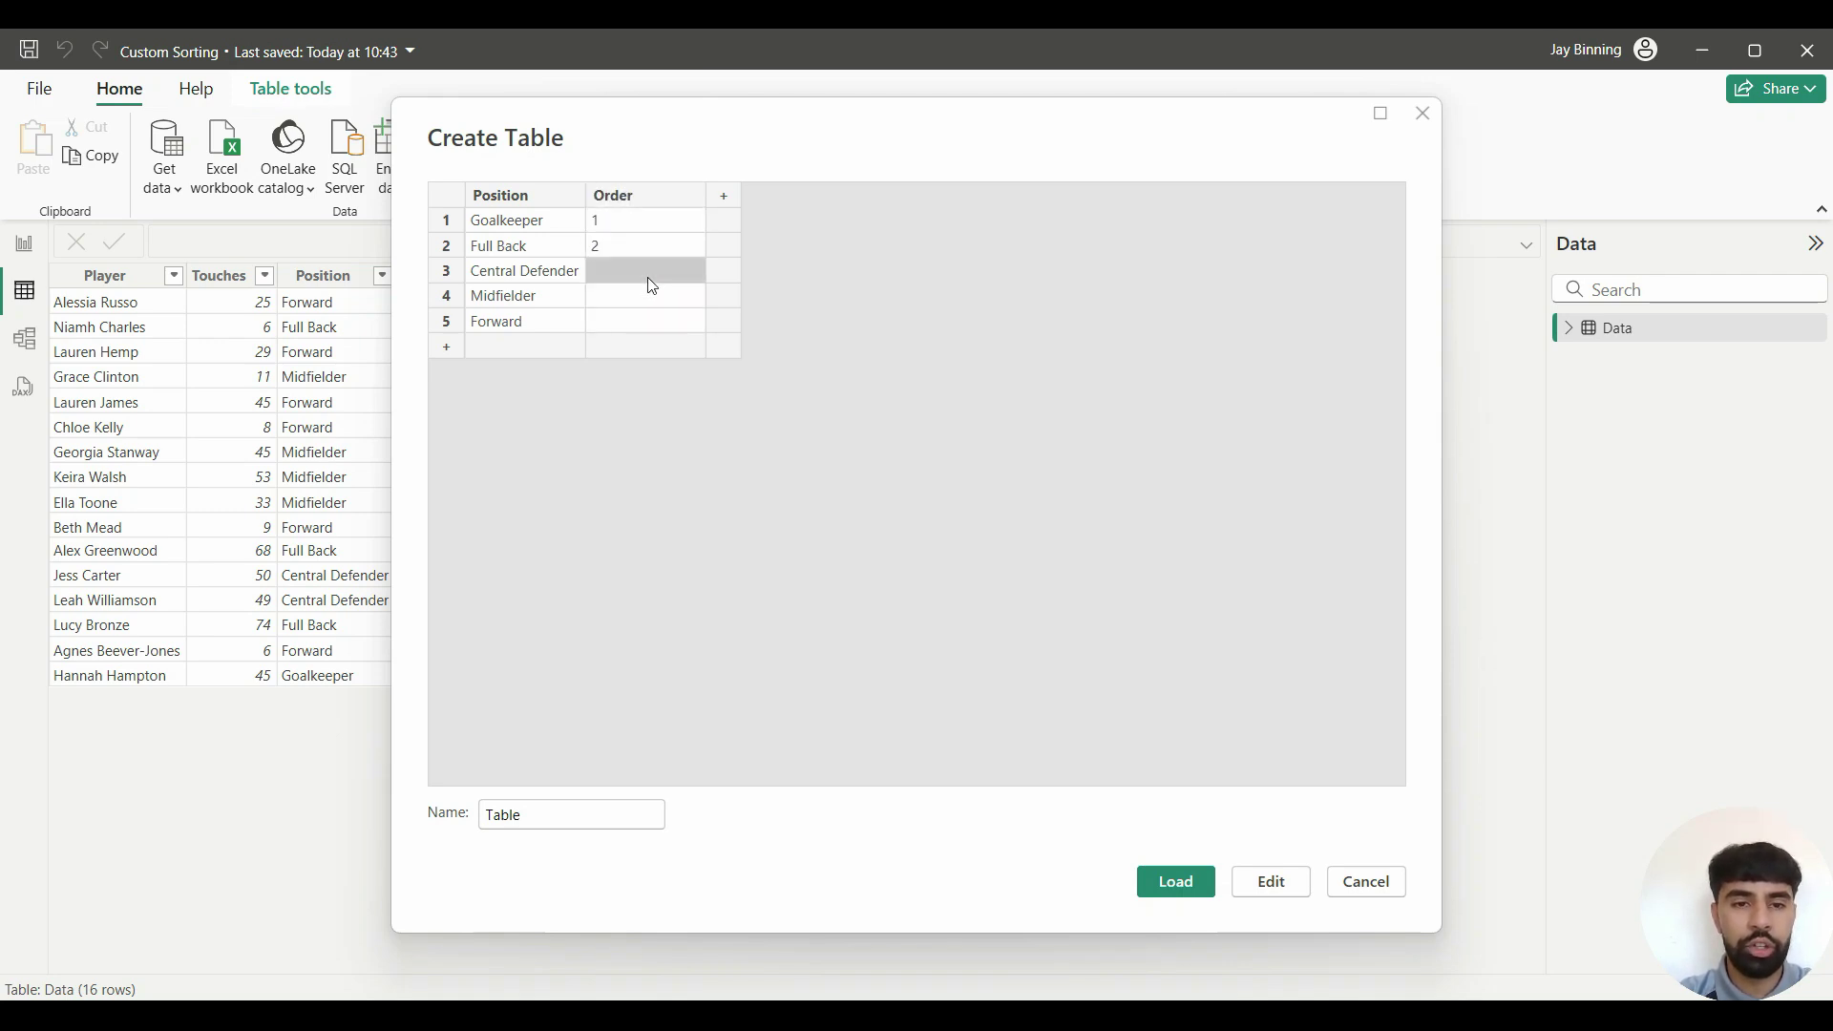
type("3")
left_click(646, 296)
type("4")
left_click(642, 322)
type("5")
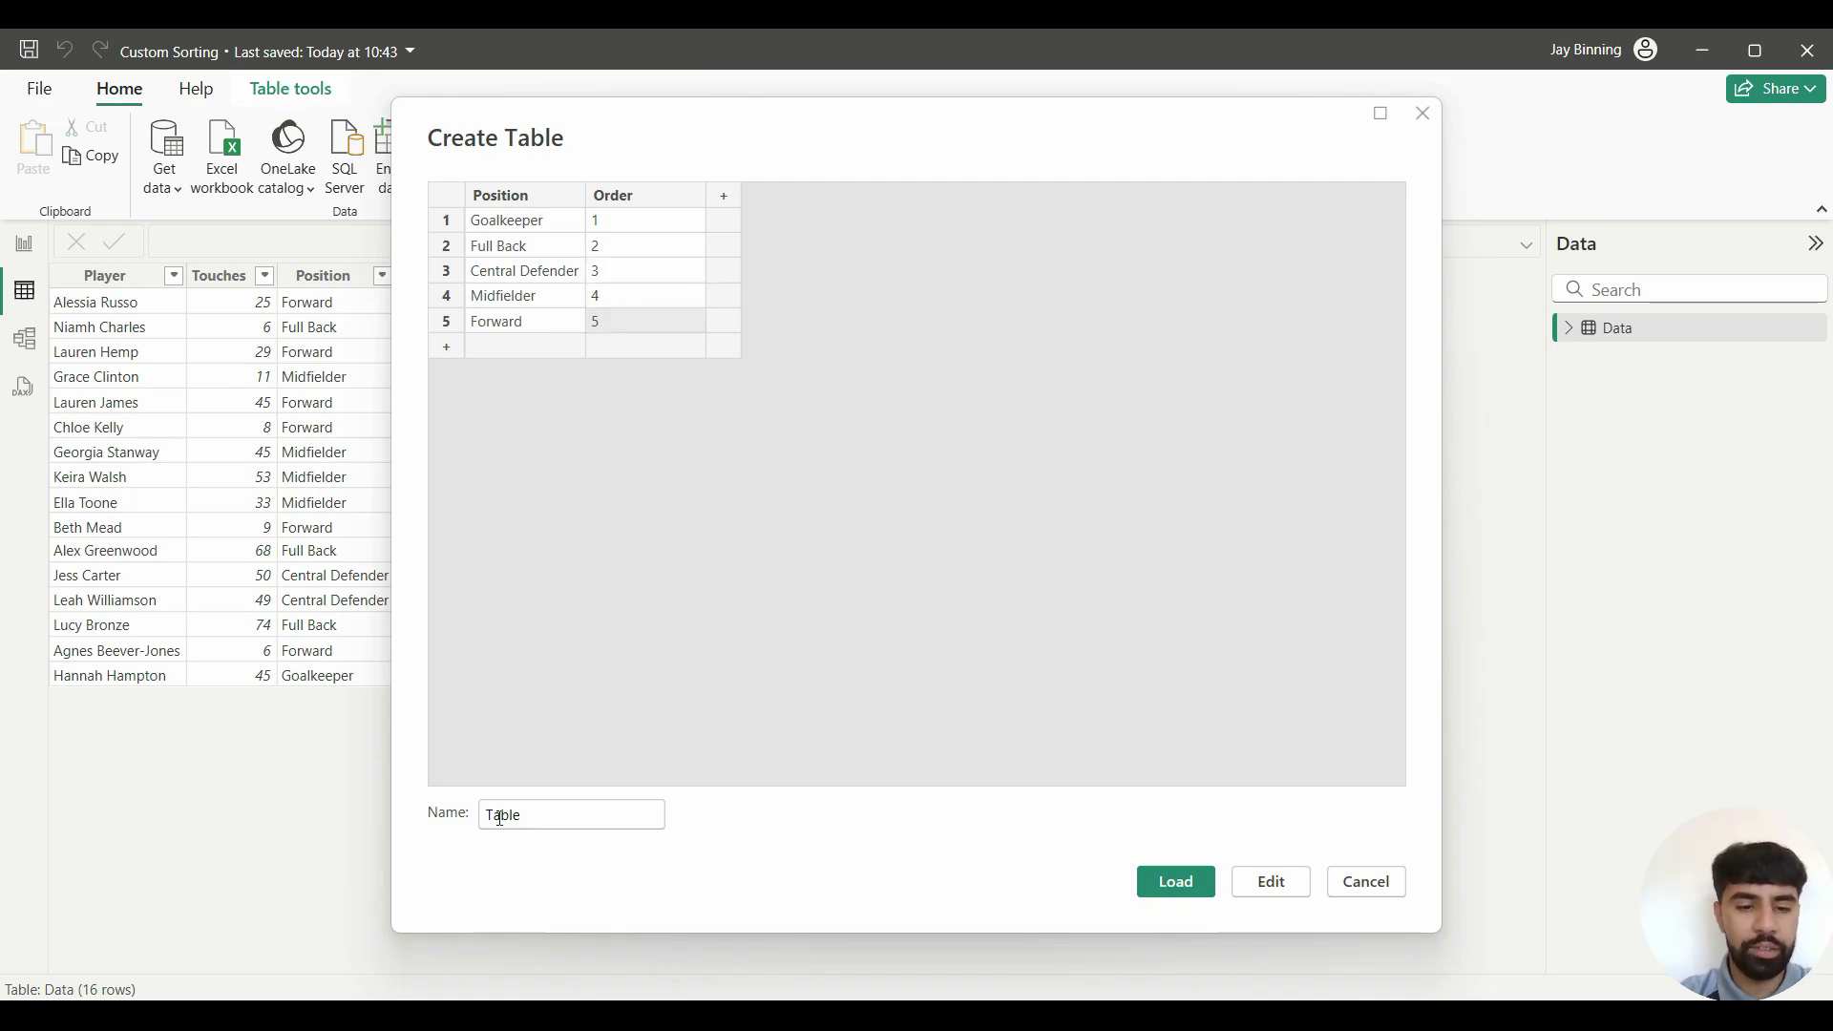
- Name the table 'Sort Order' and load it into the model
left_click(444, 806)
type("Sort")
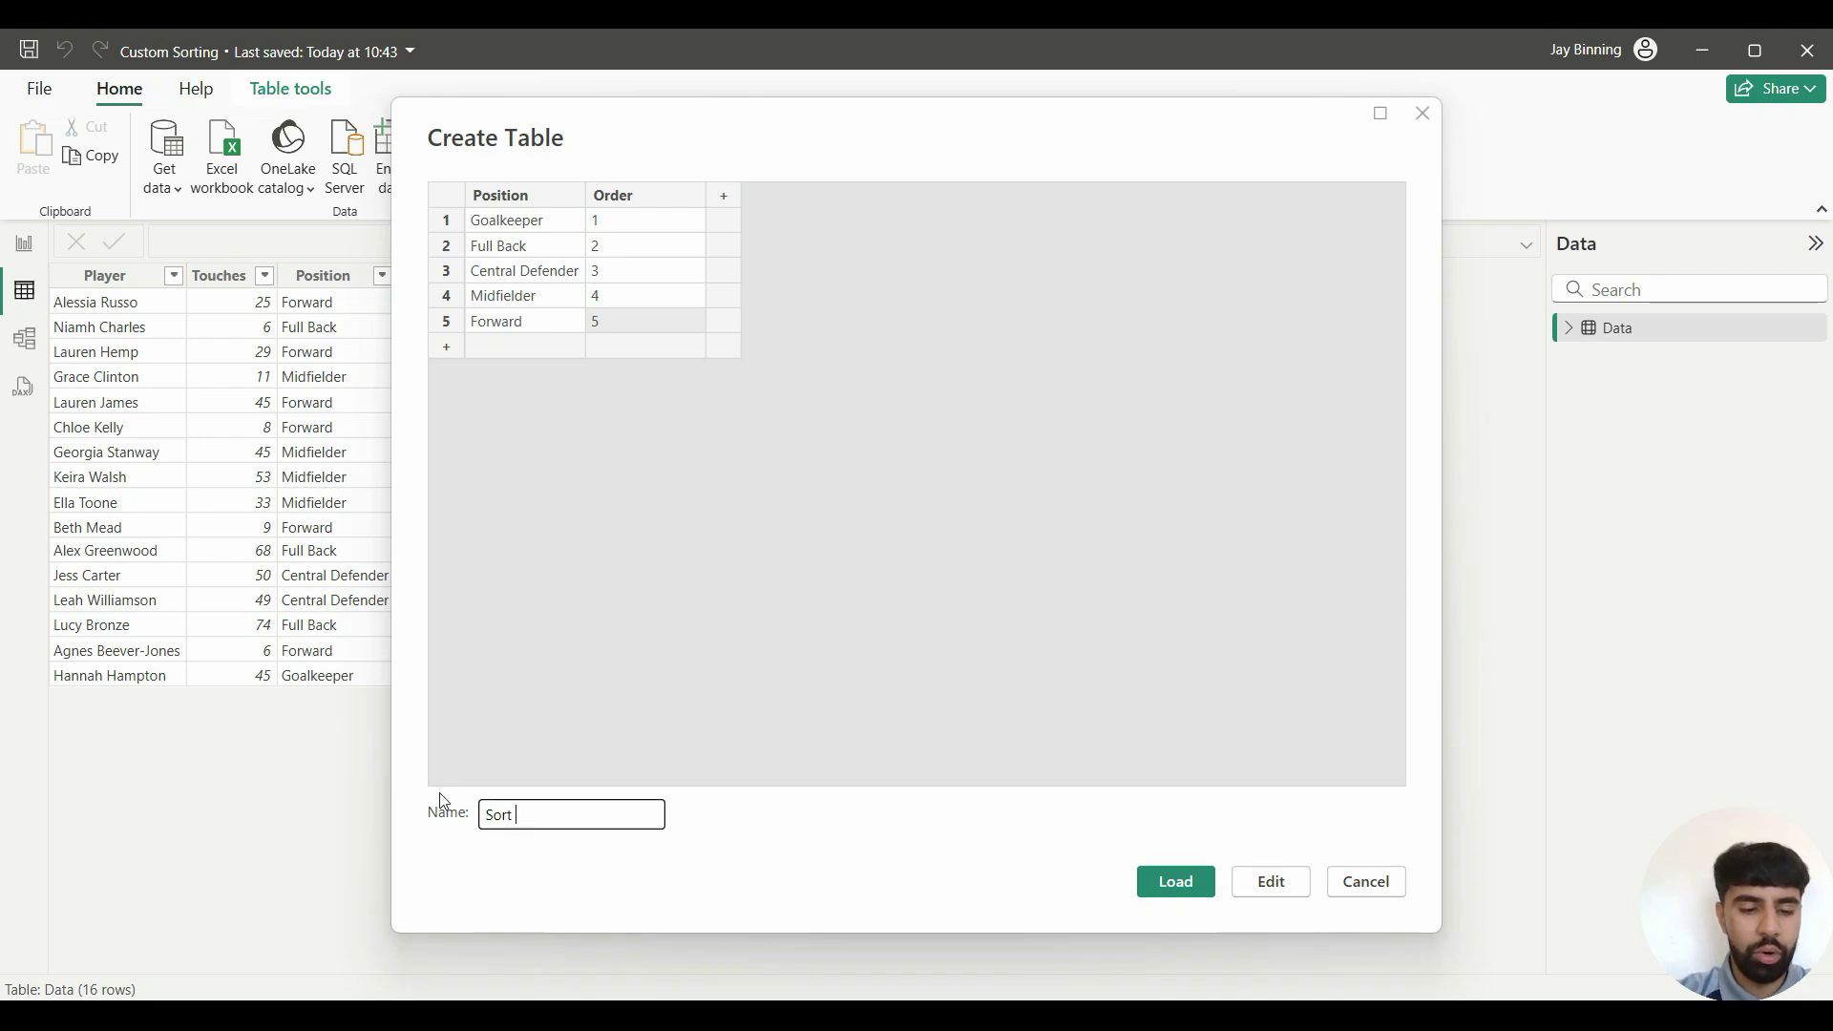
type(" Order")
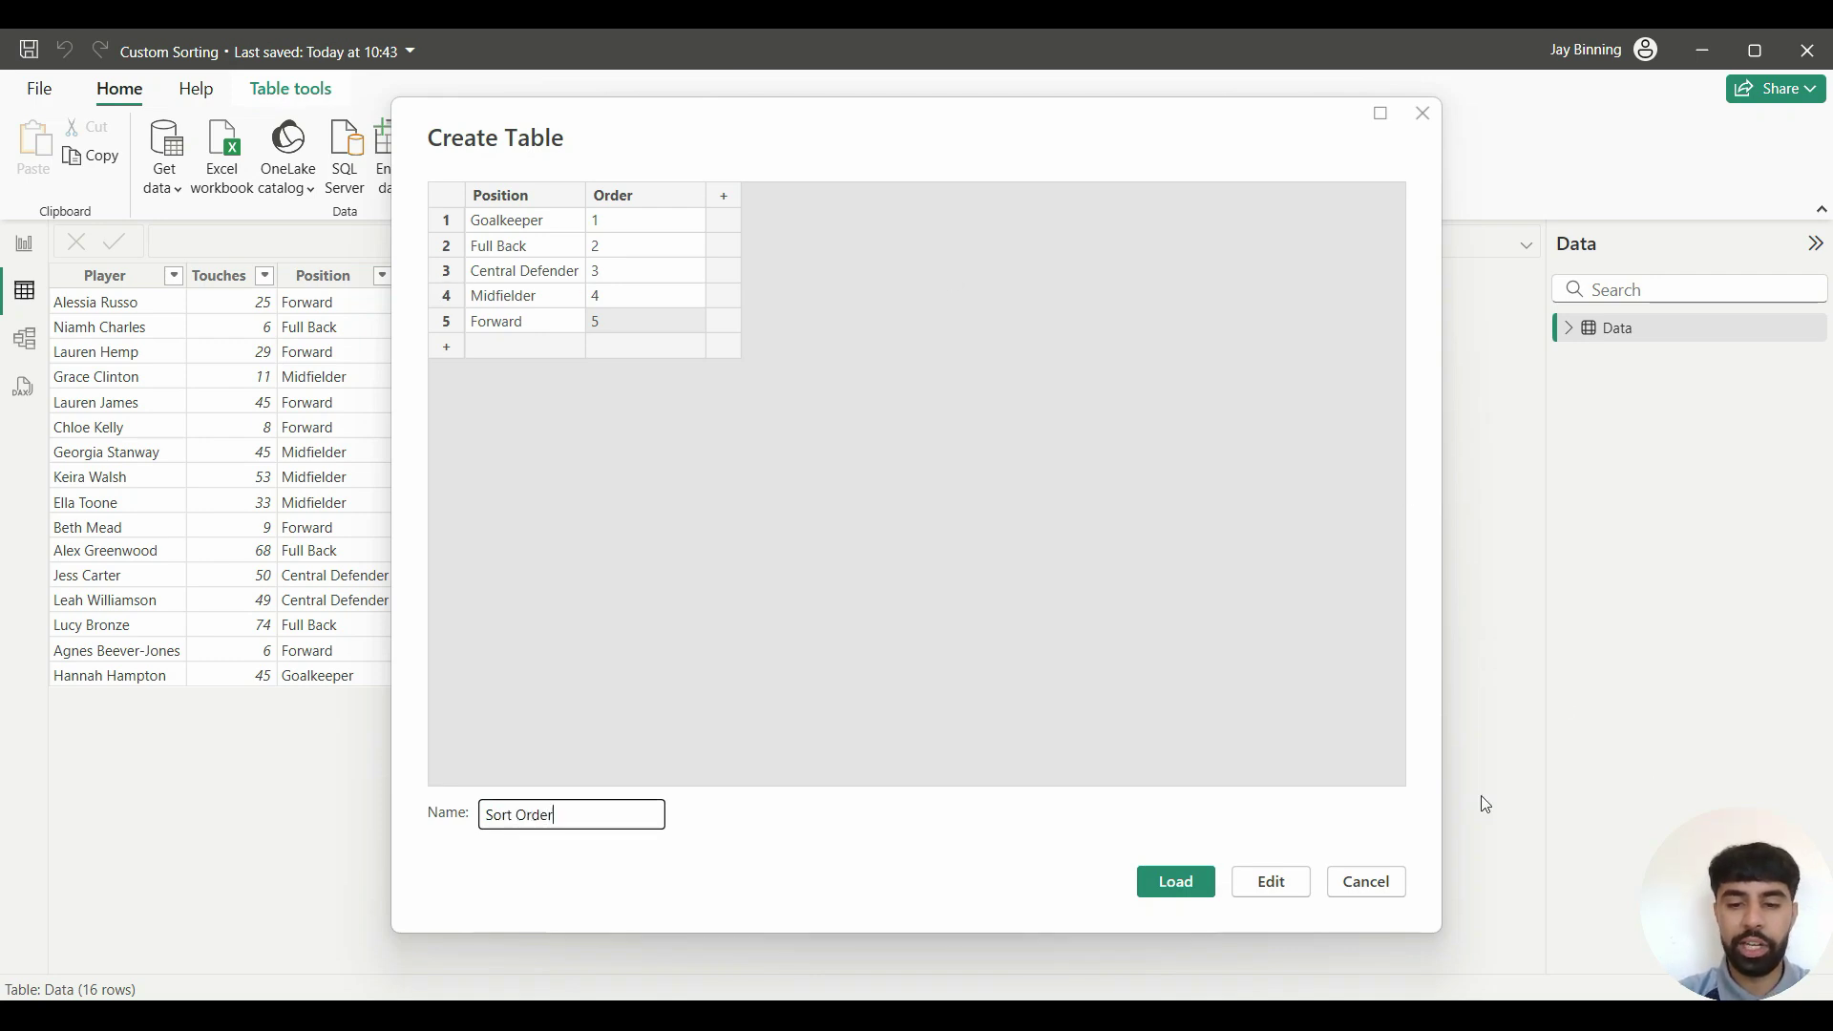
left_click(1159, 882)
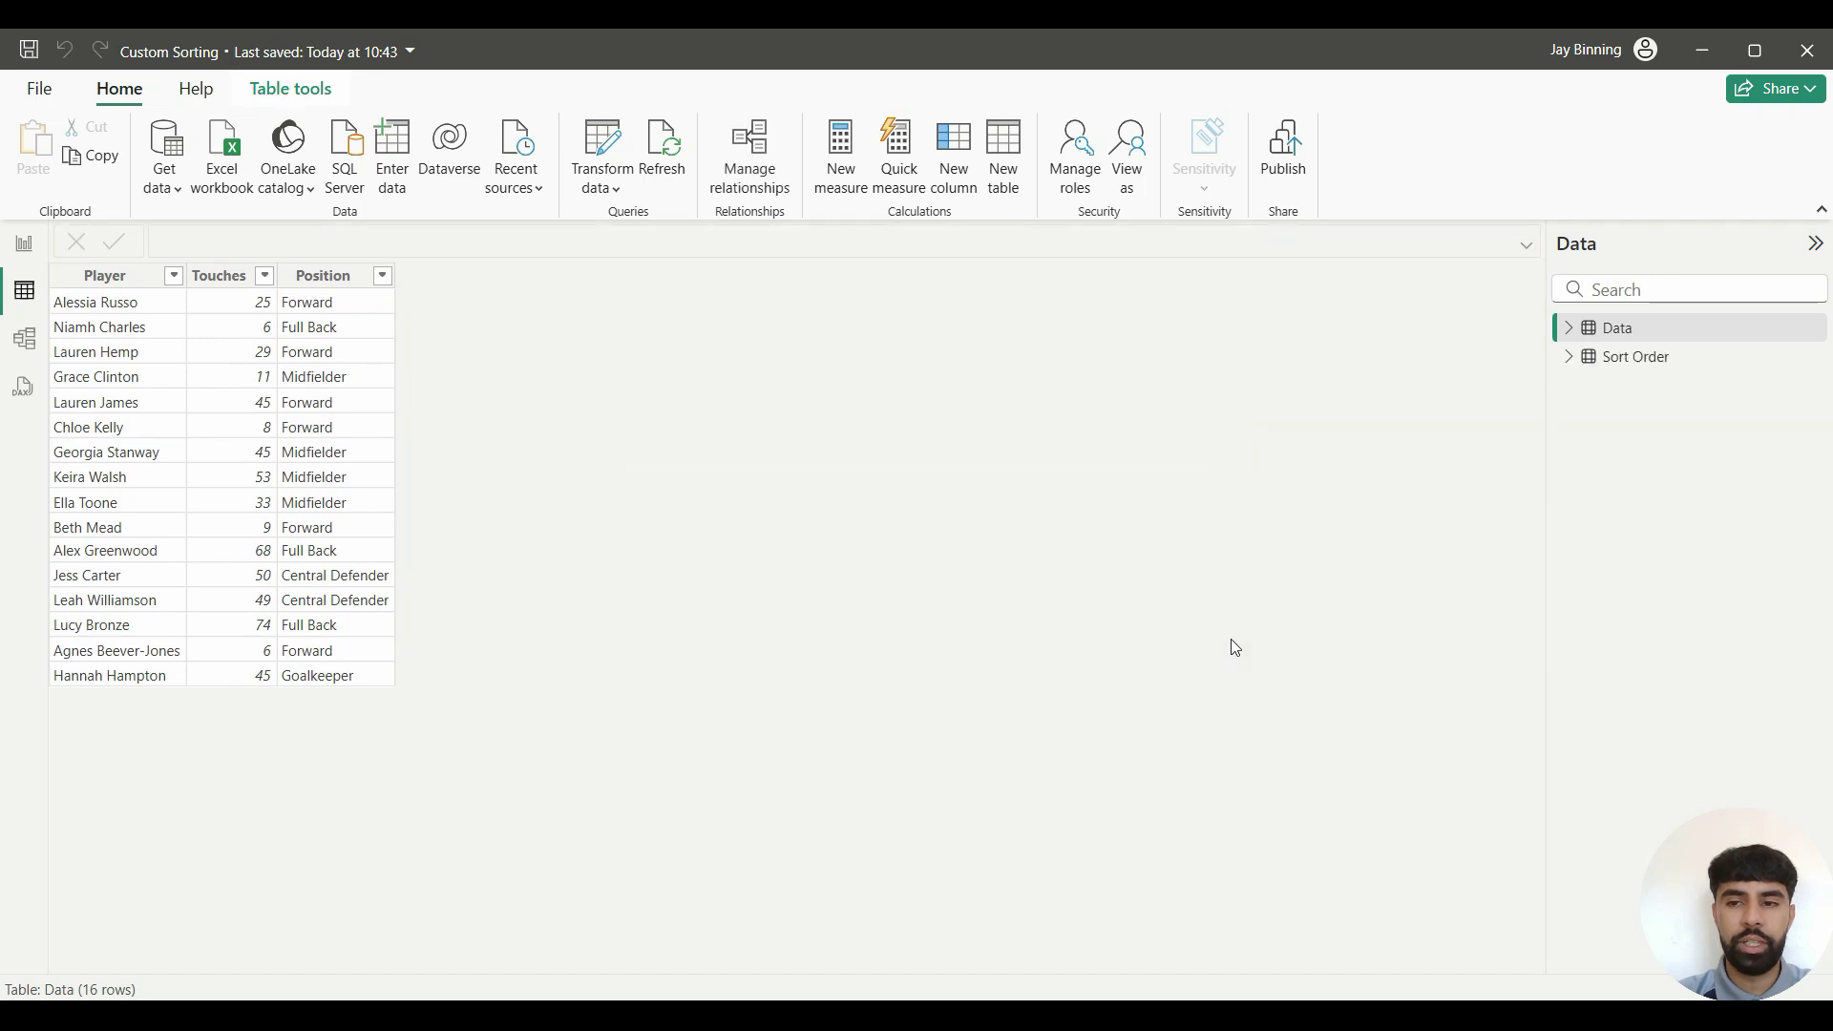
- Set Sort Order's Position column to sort by the Order column, then switch to Model view
left_click(1657, 361)
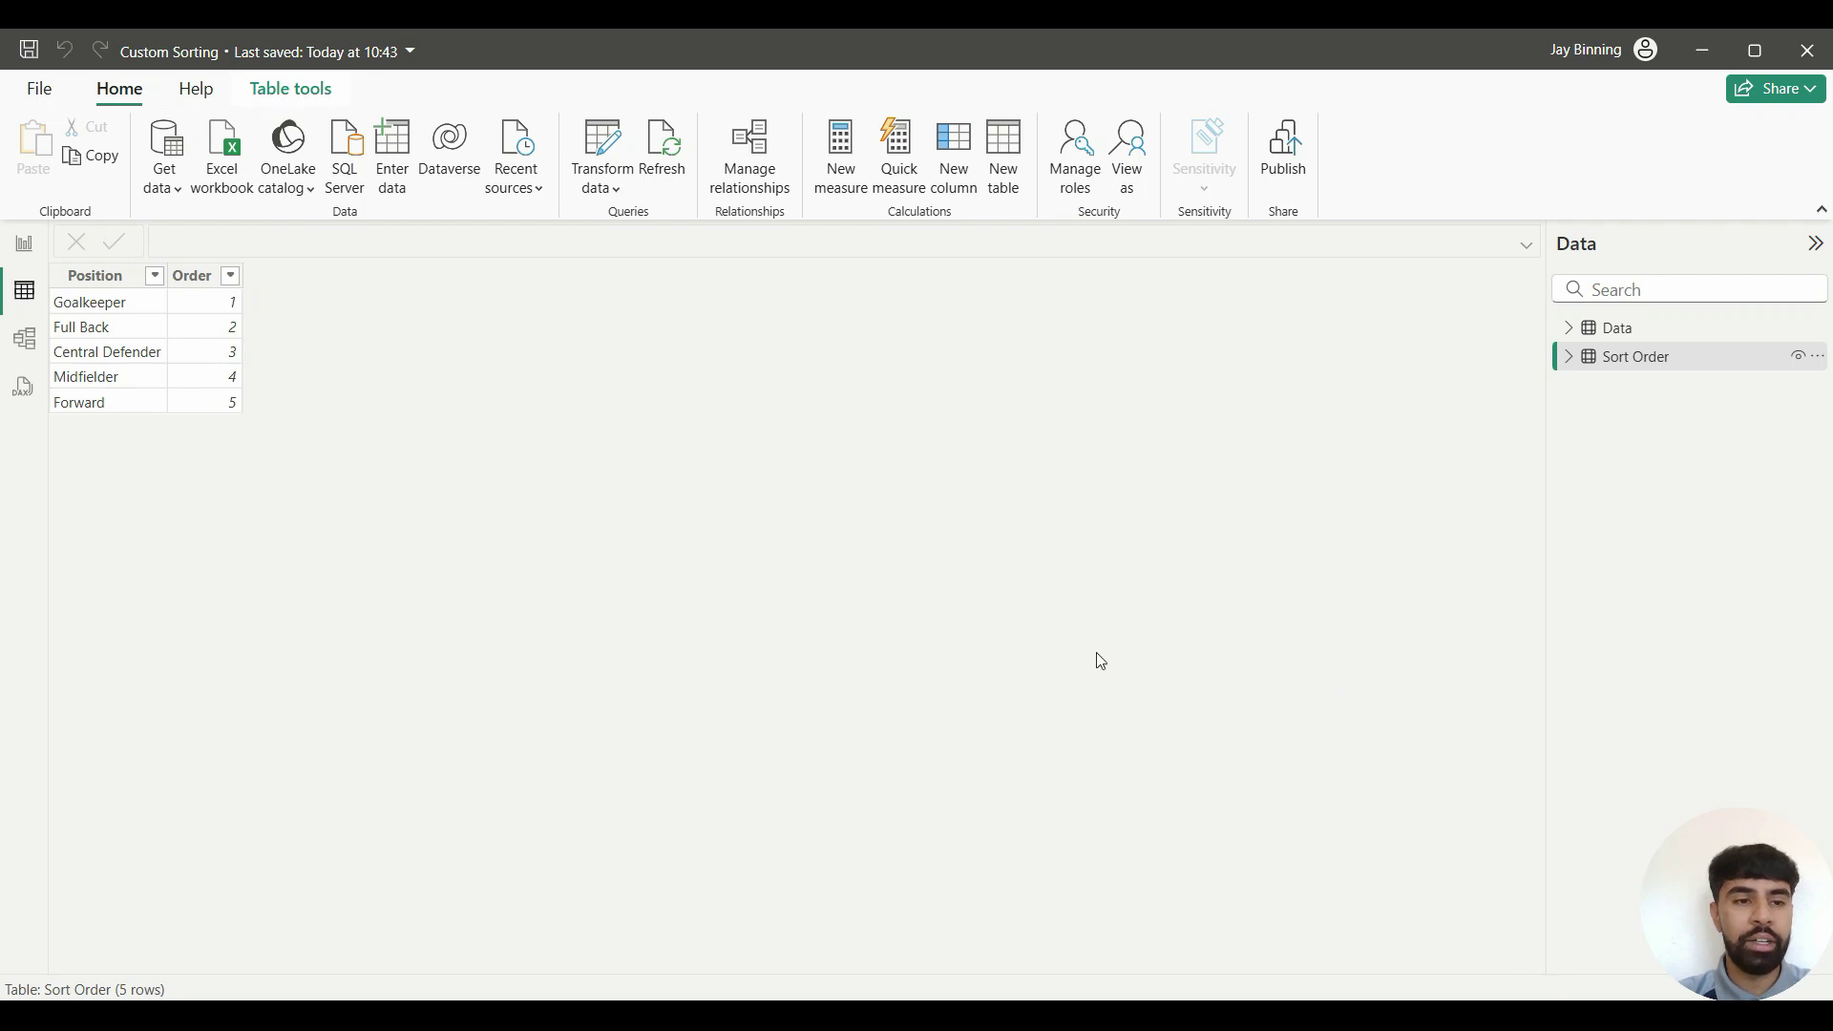
left_click(116, 283)
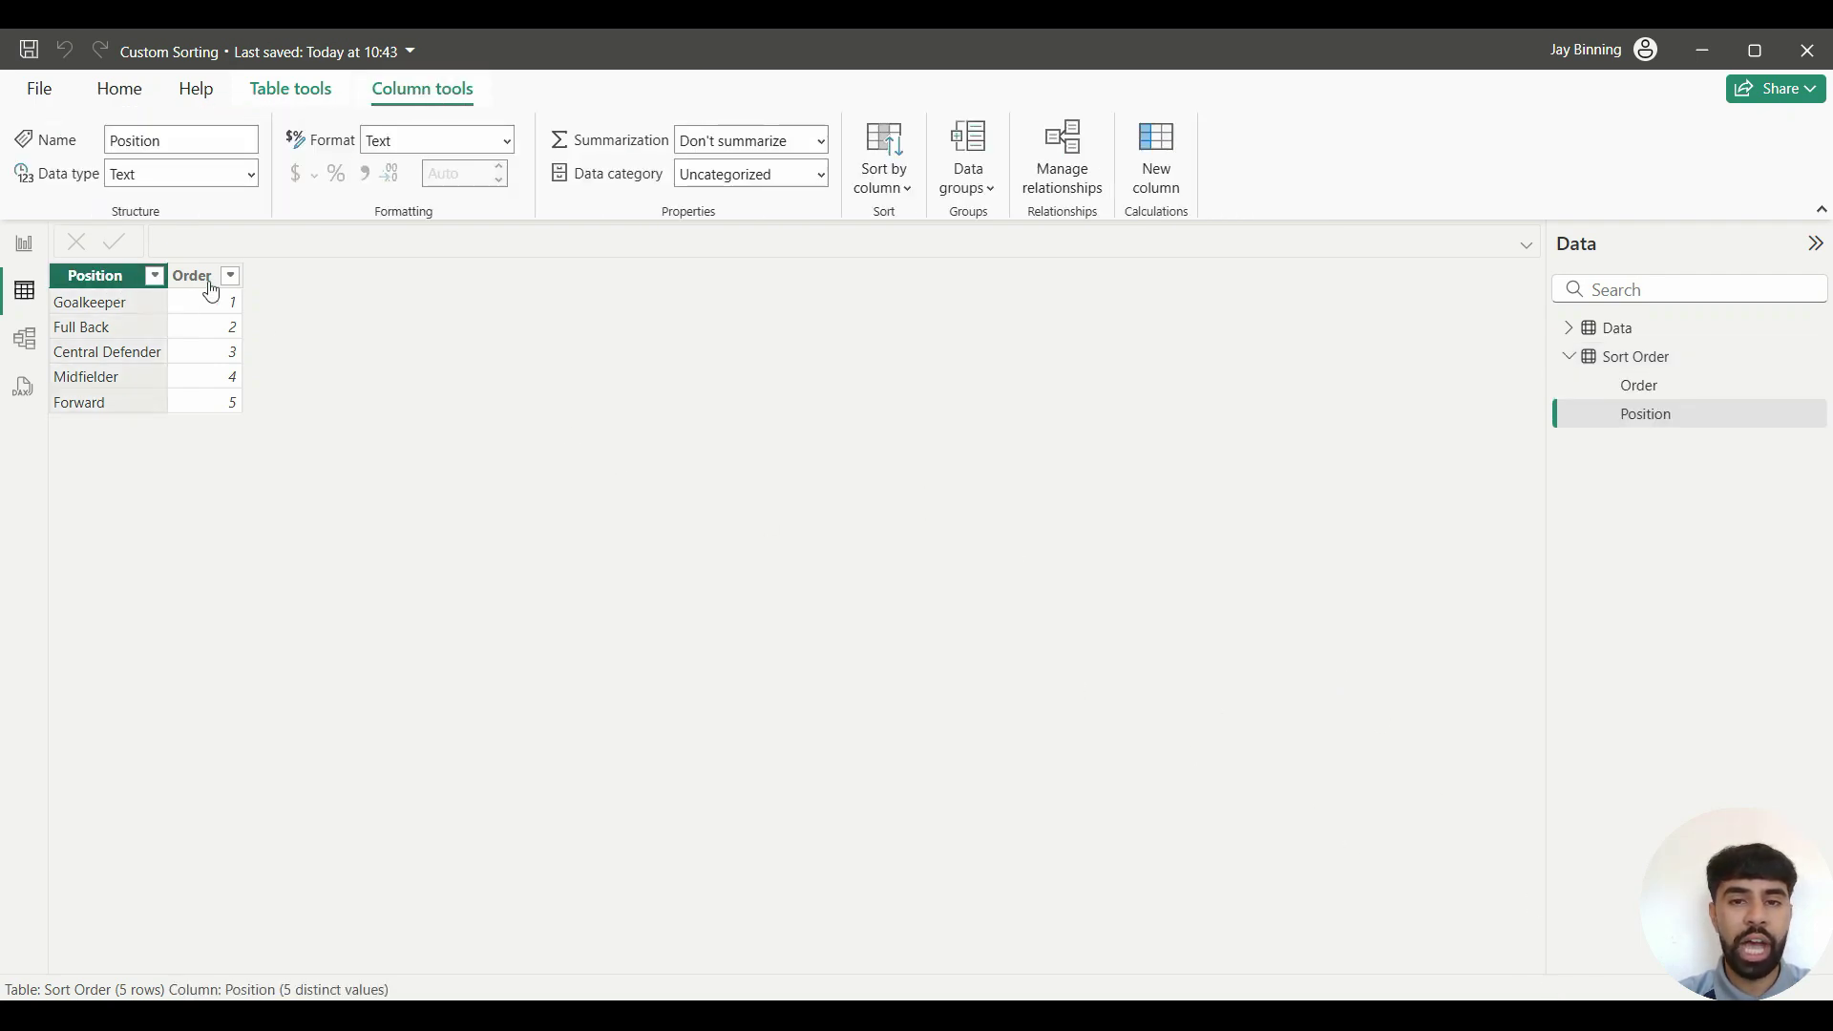
left_click(884, 189)
left_click(891, 266)
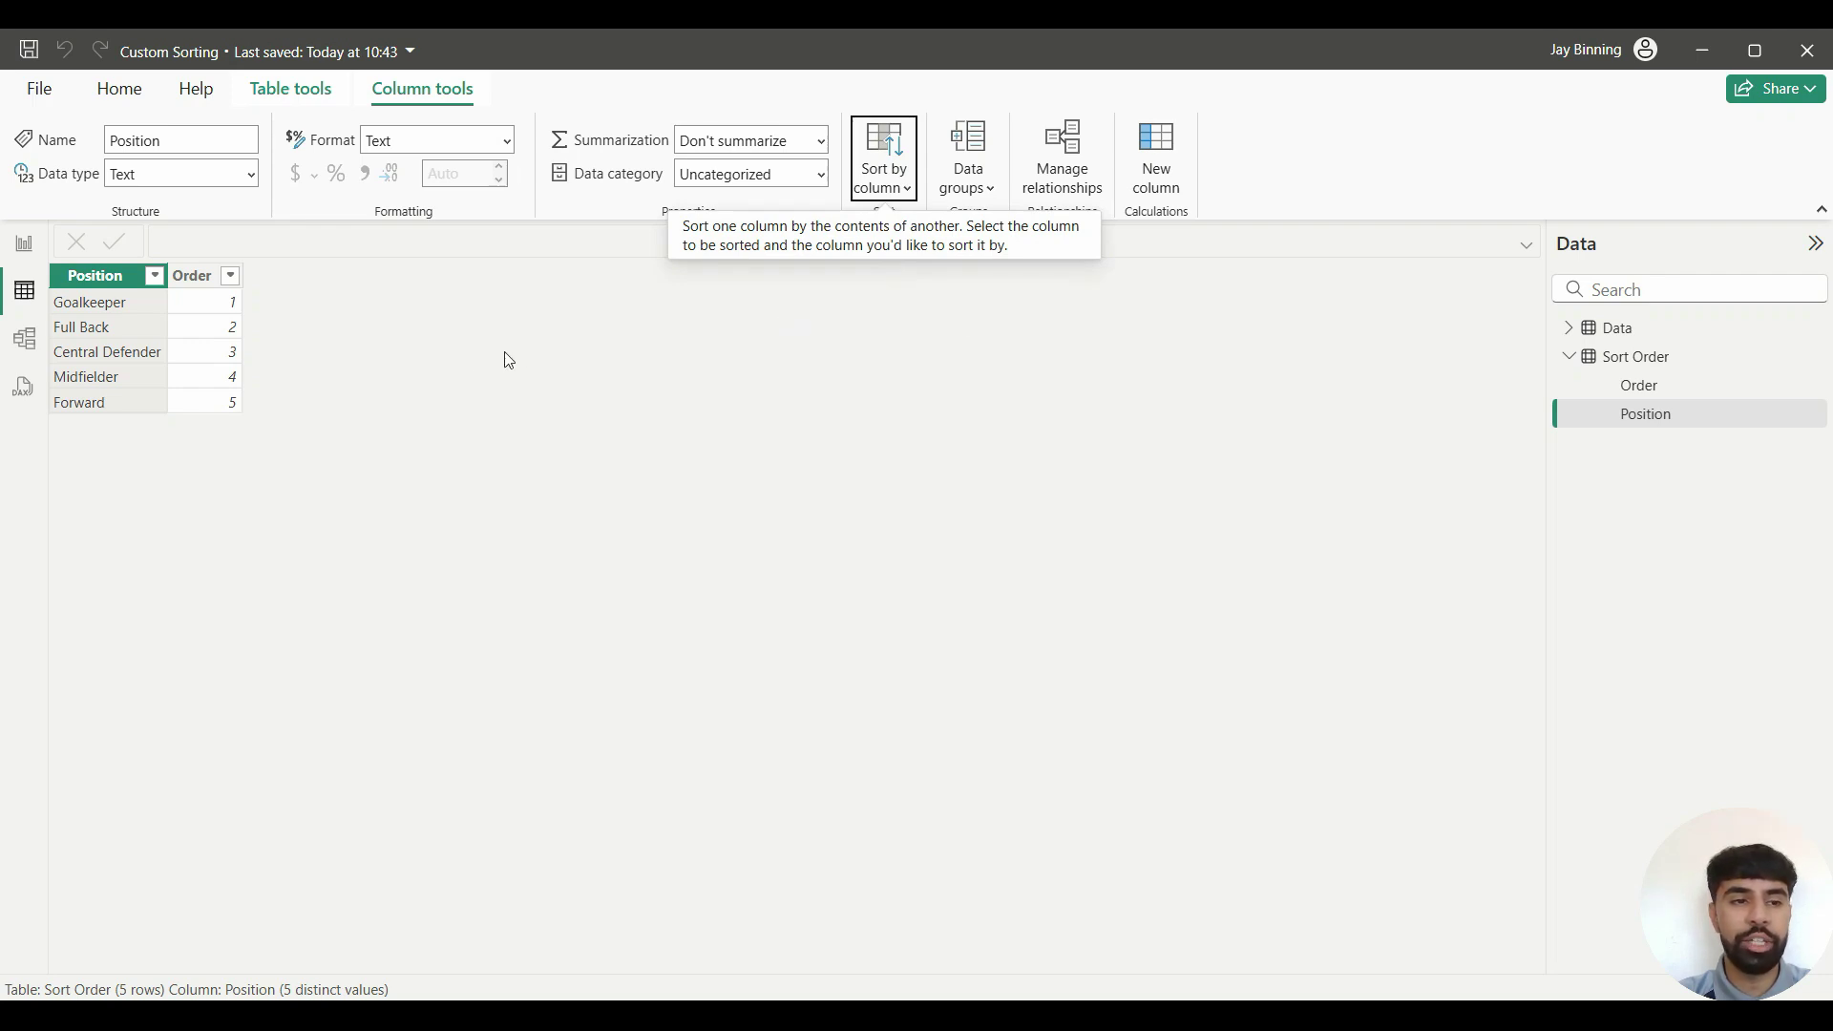
left_click(19, 358)
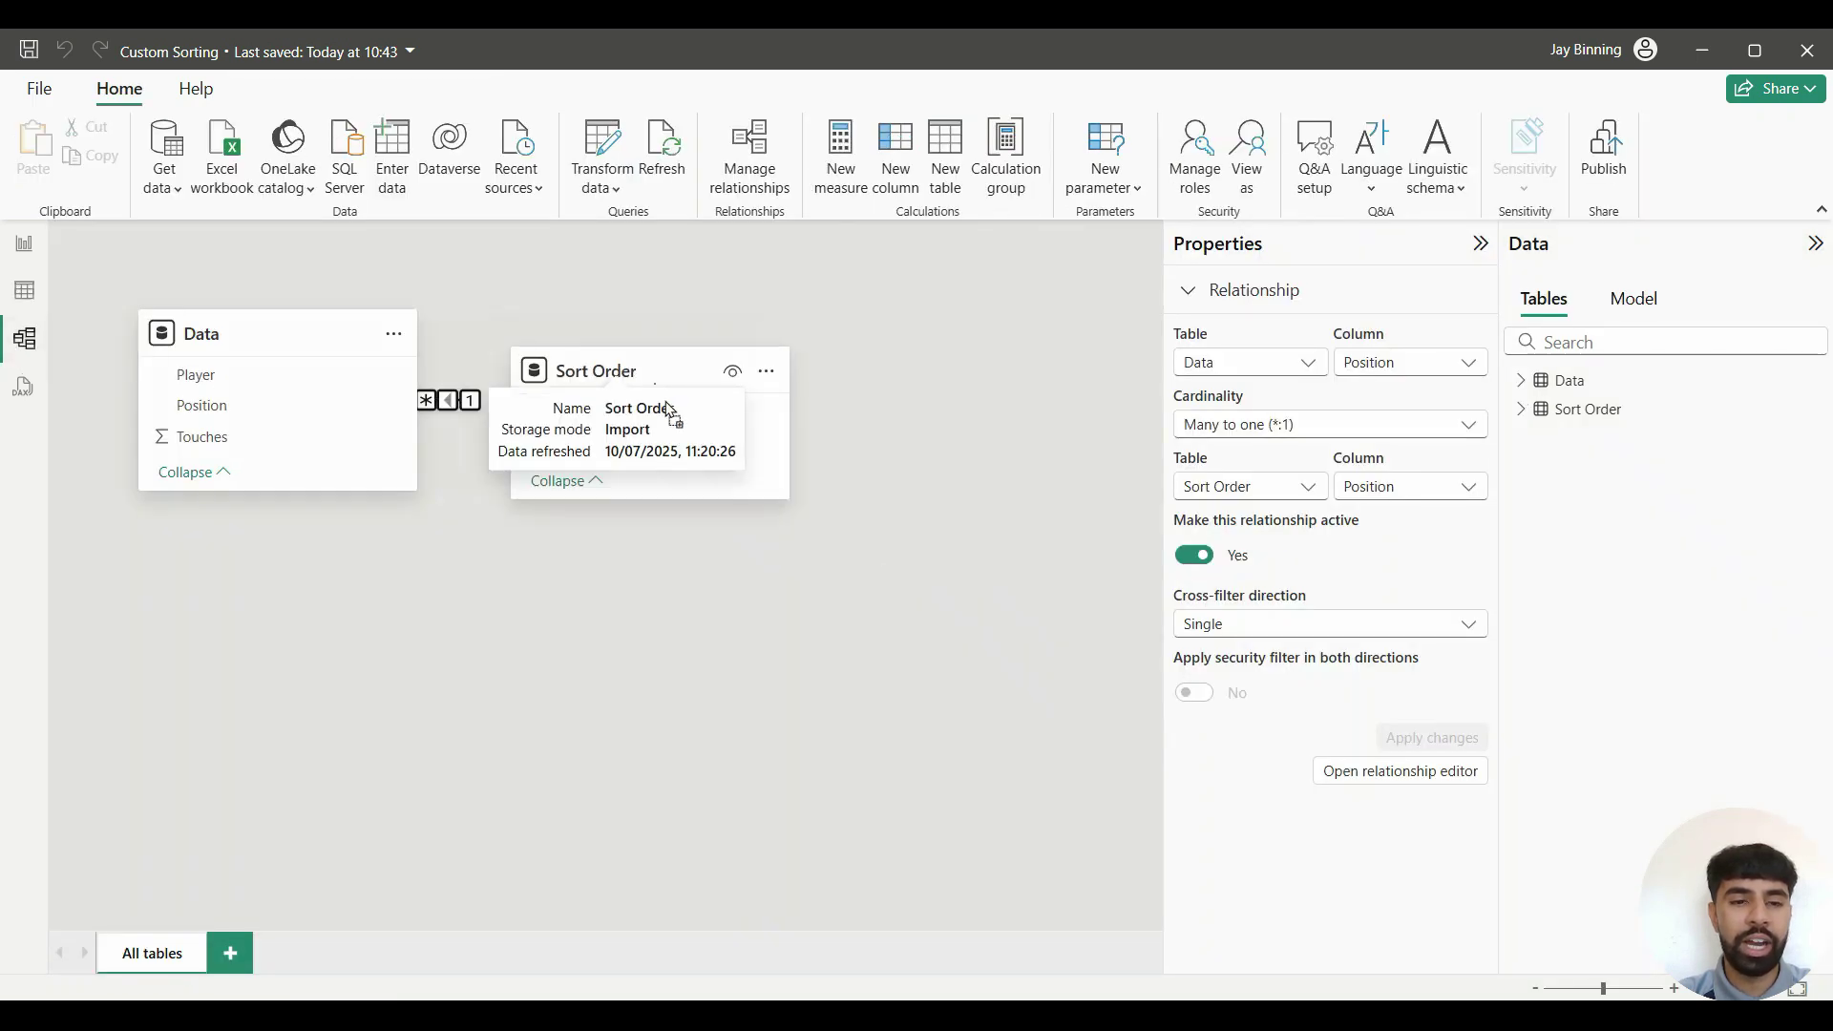
- Drag the Sort Order table card down below the Data table in the model diagram
left_click_drag(614, 347, 806, 601)
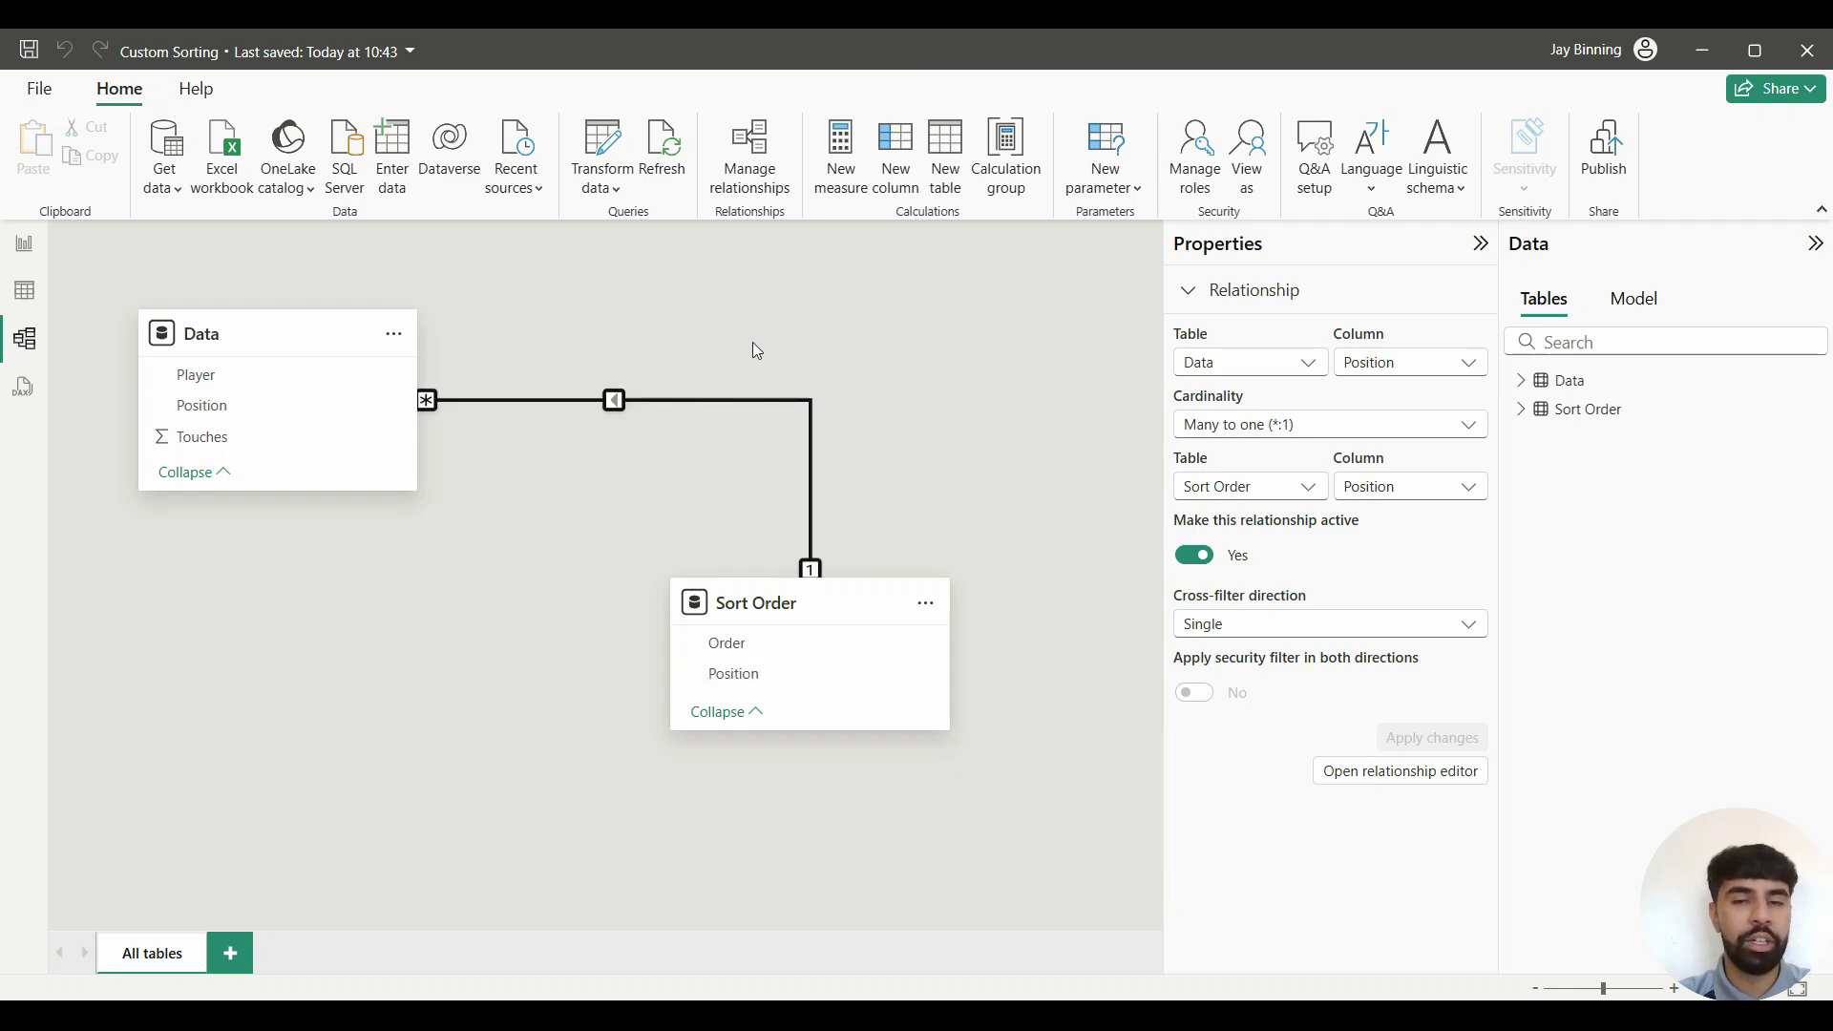
- In Report view, replace the chart's Y-axis field Data Position with Sort Order's Position
left_click(26, 248)
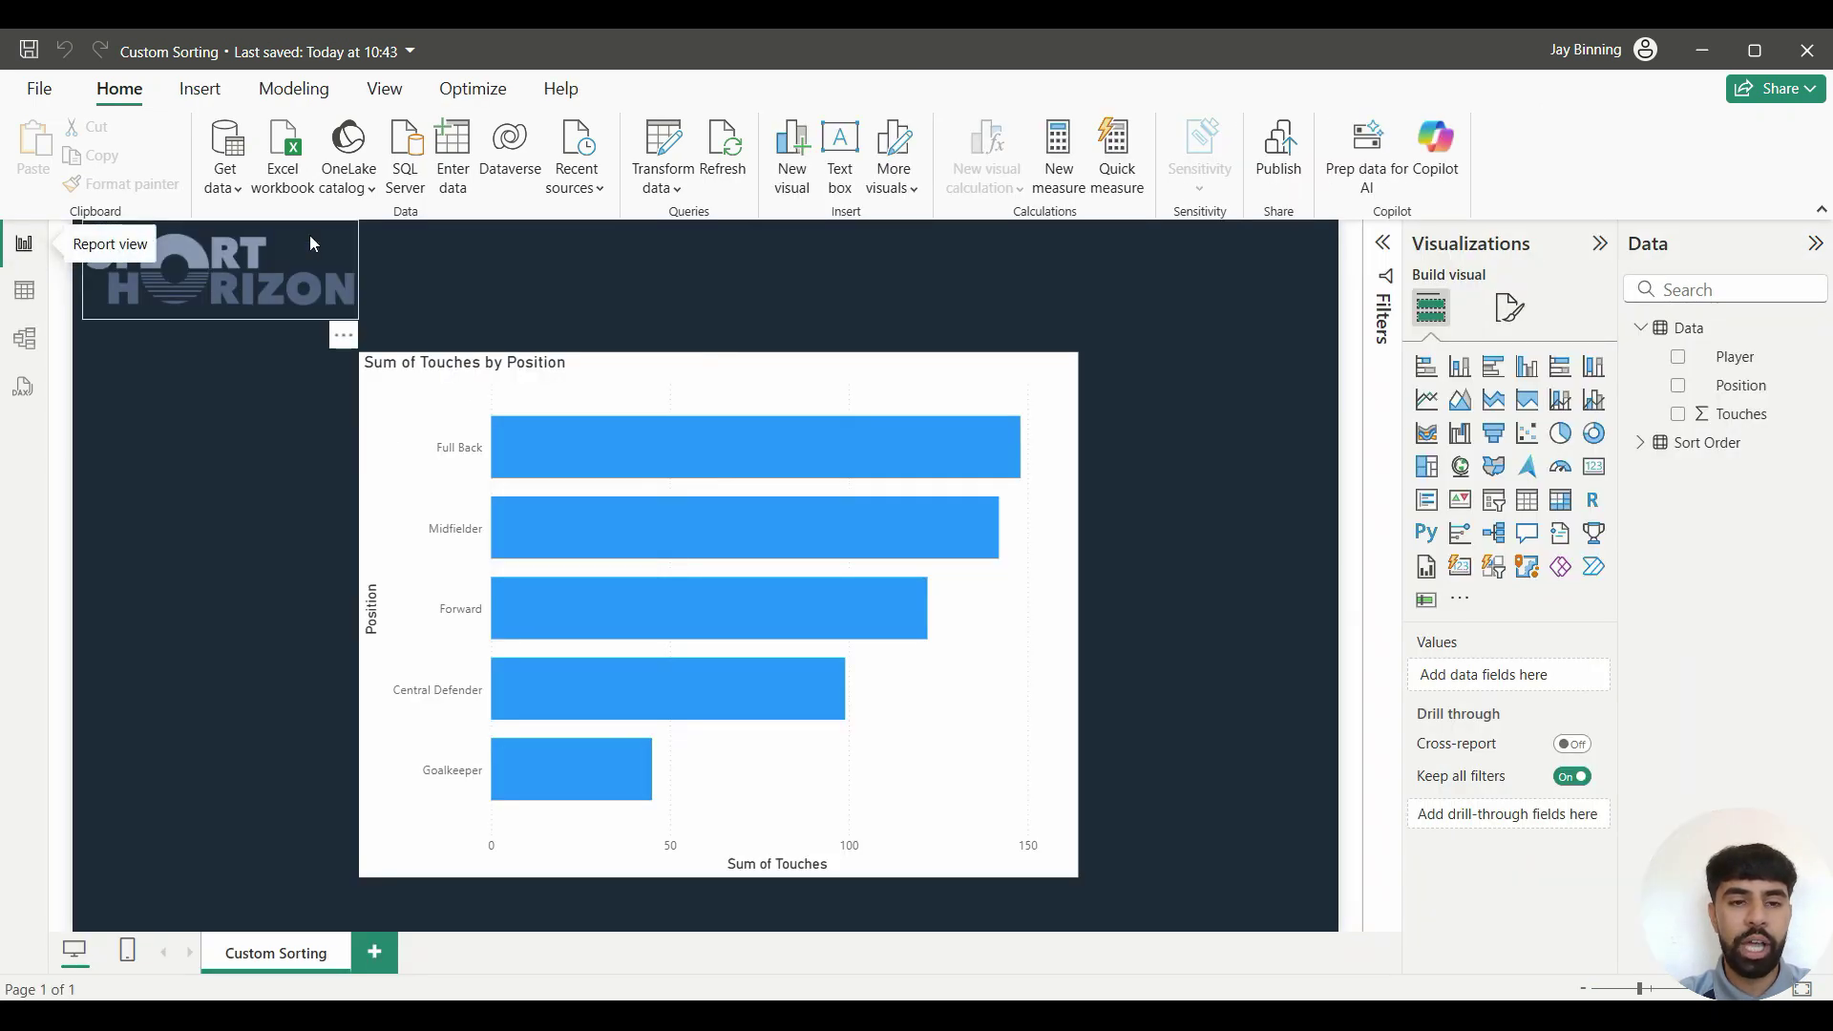
left_click(664, 370)
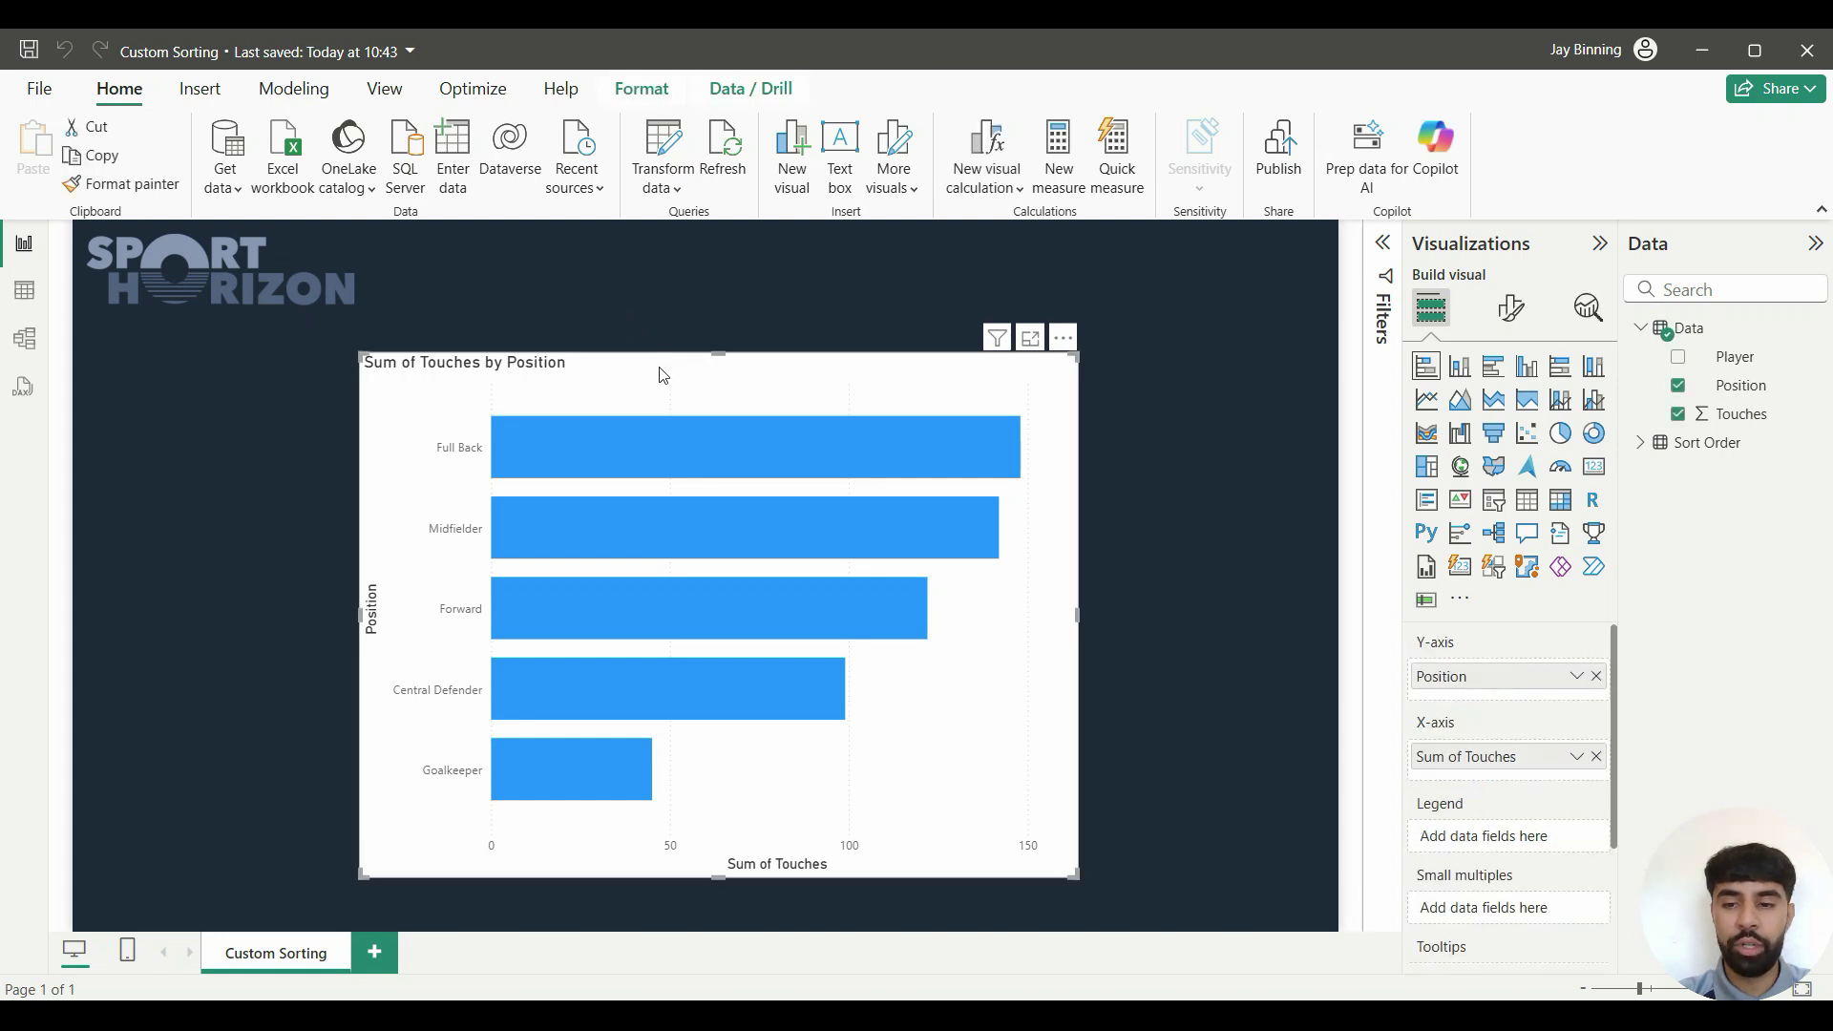
left_click(1600, 678)
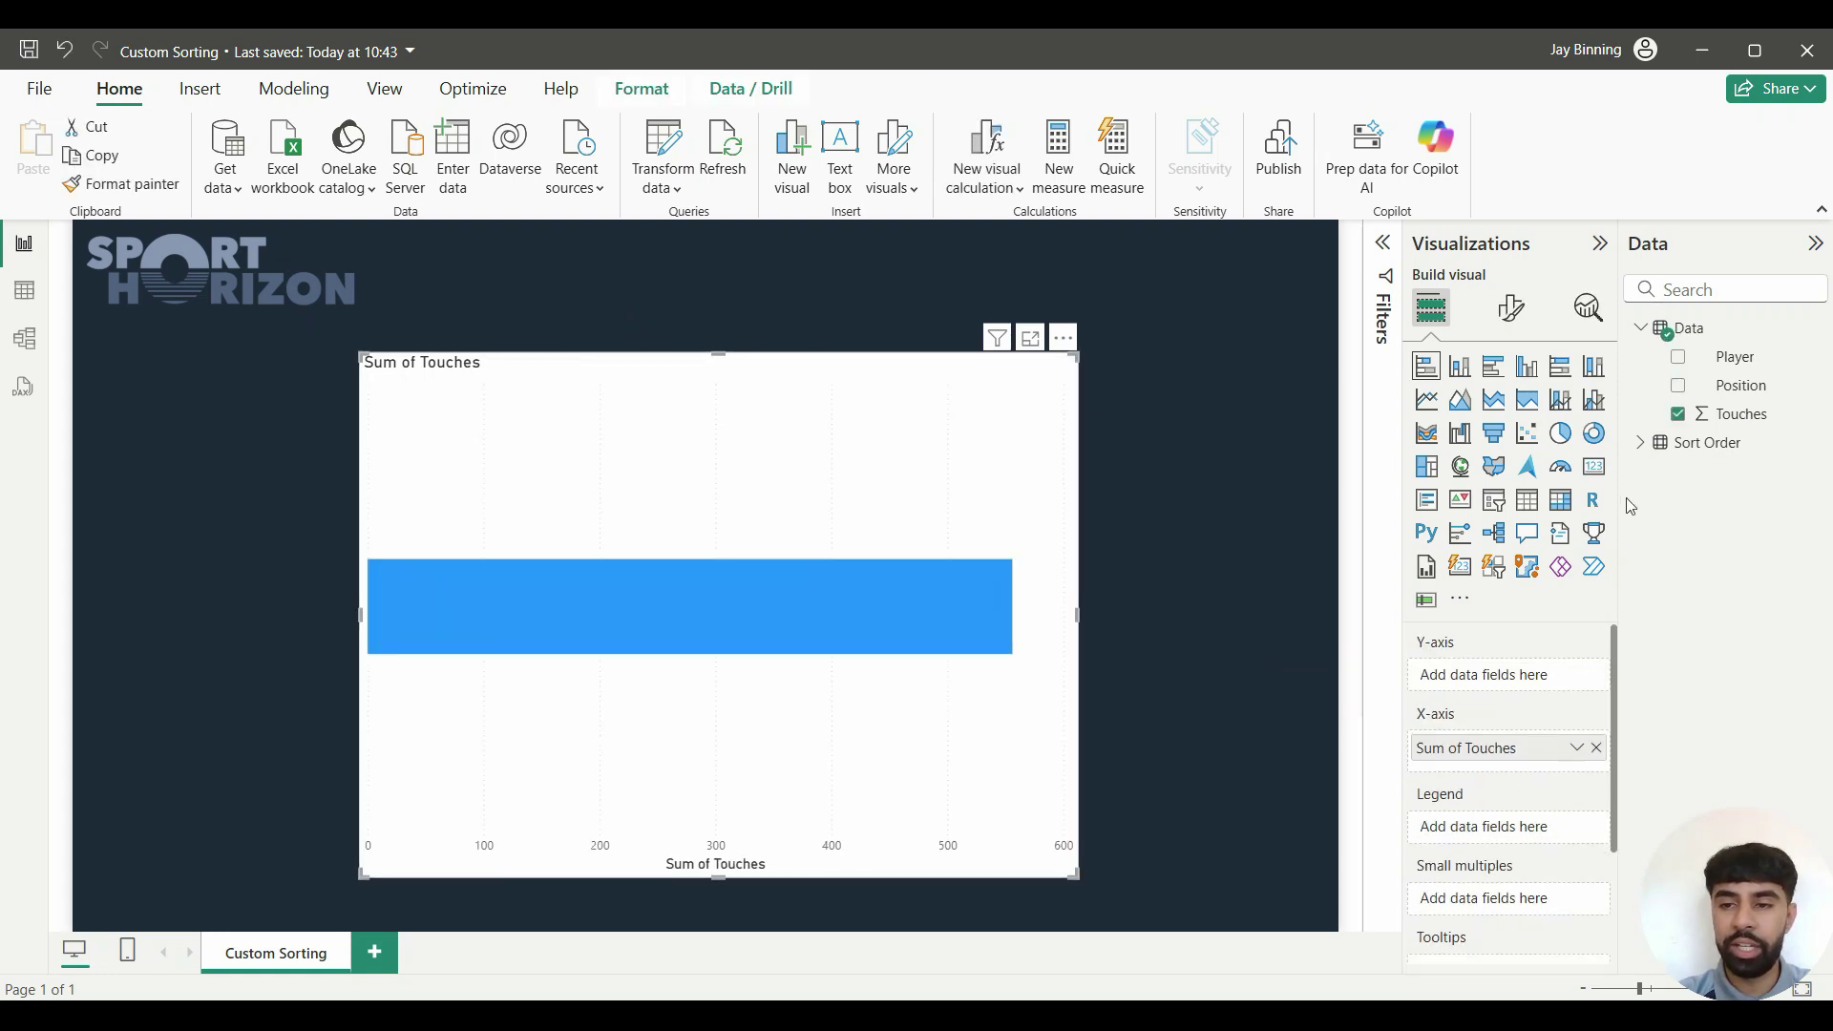
left_click(1639, 449)
left_click(1678, 500)
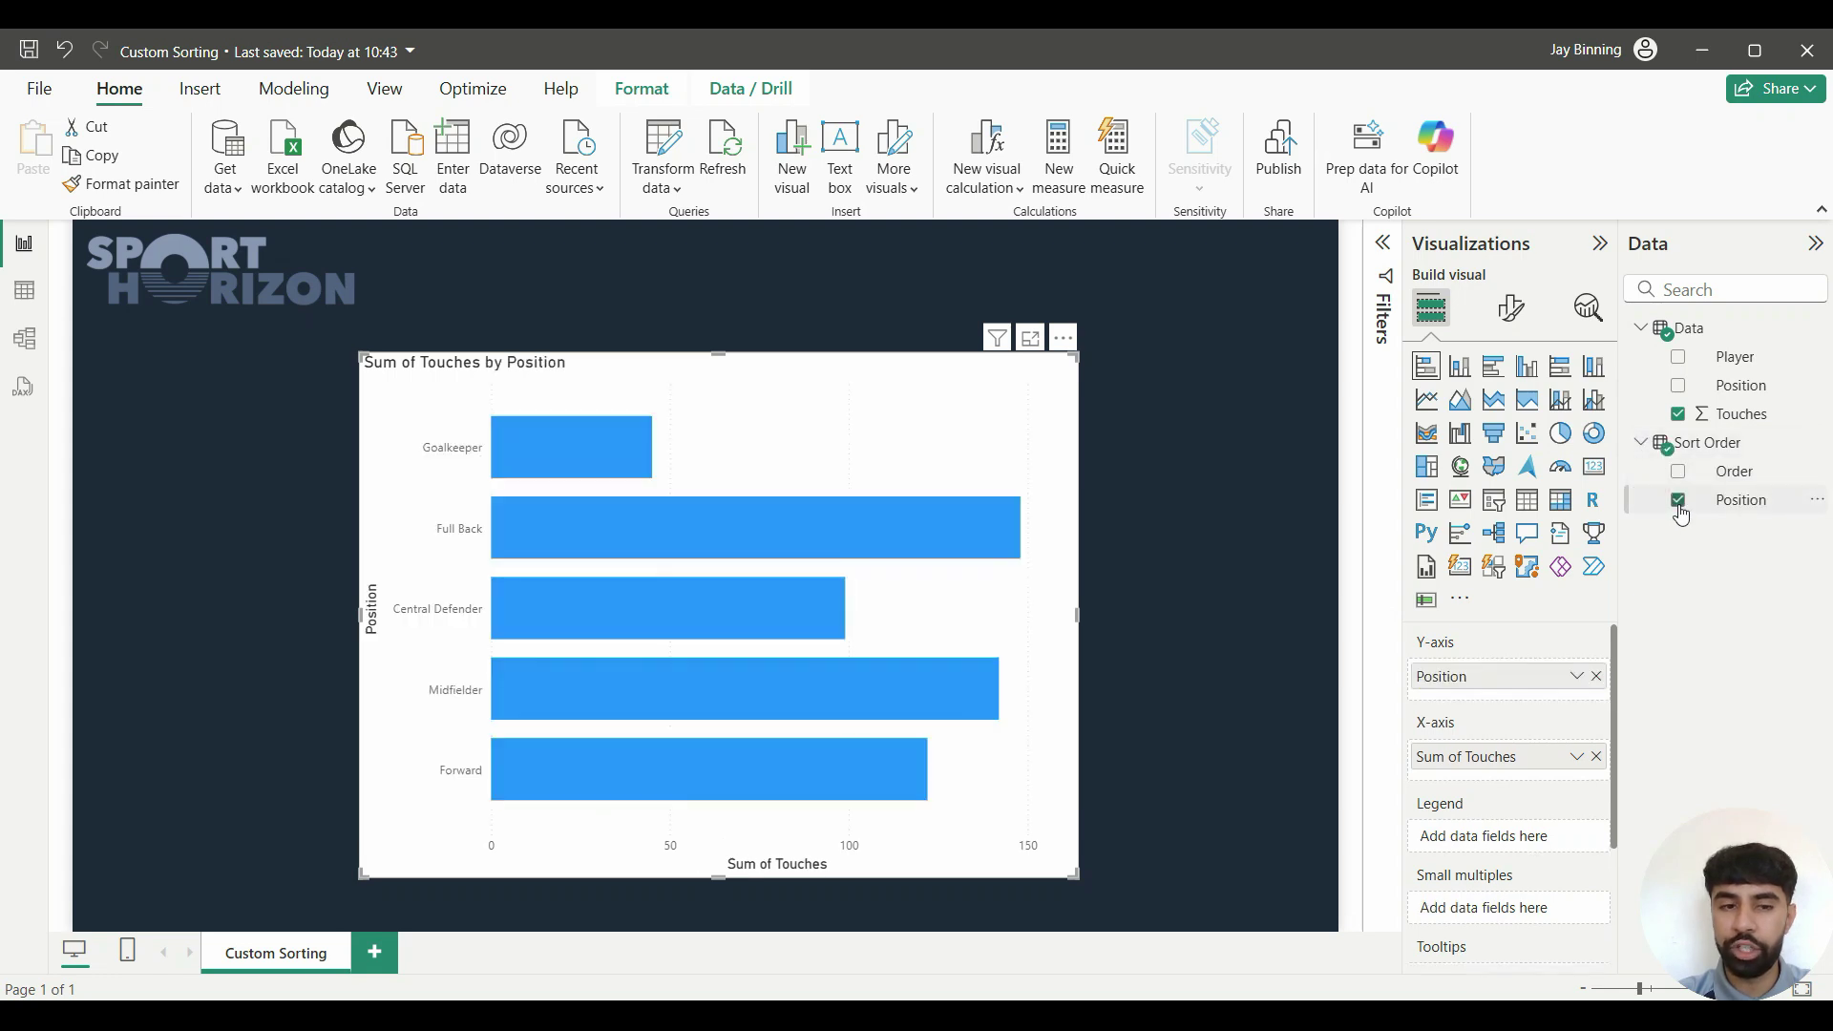
left_click(1224, 471)
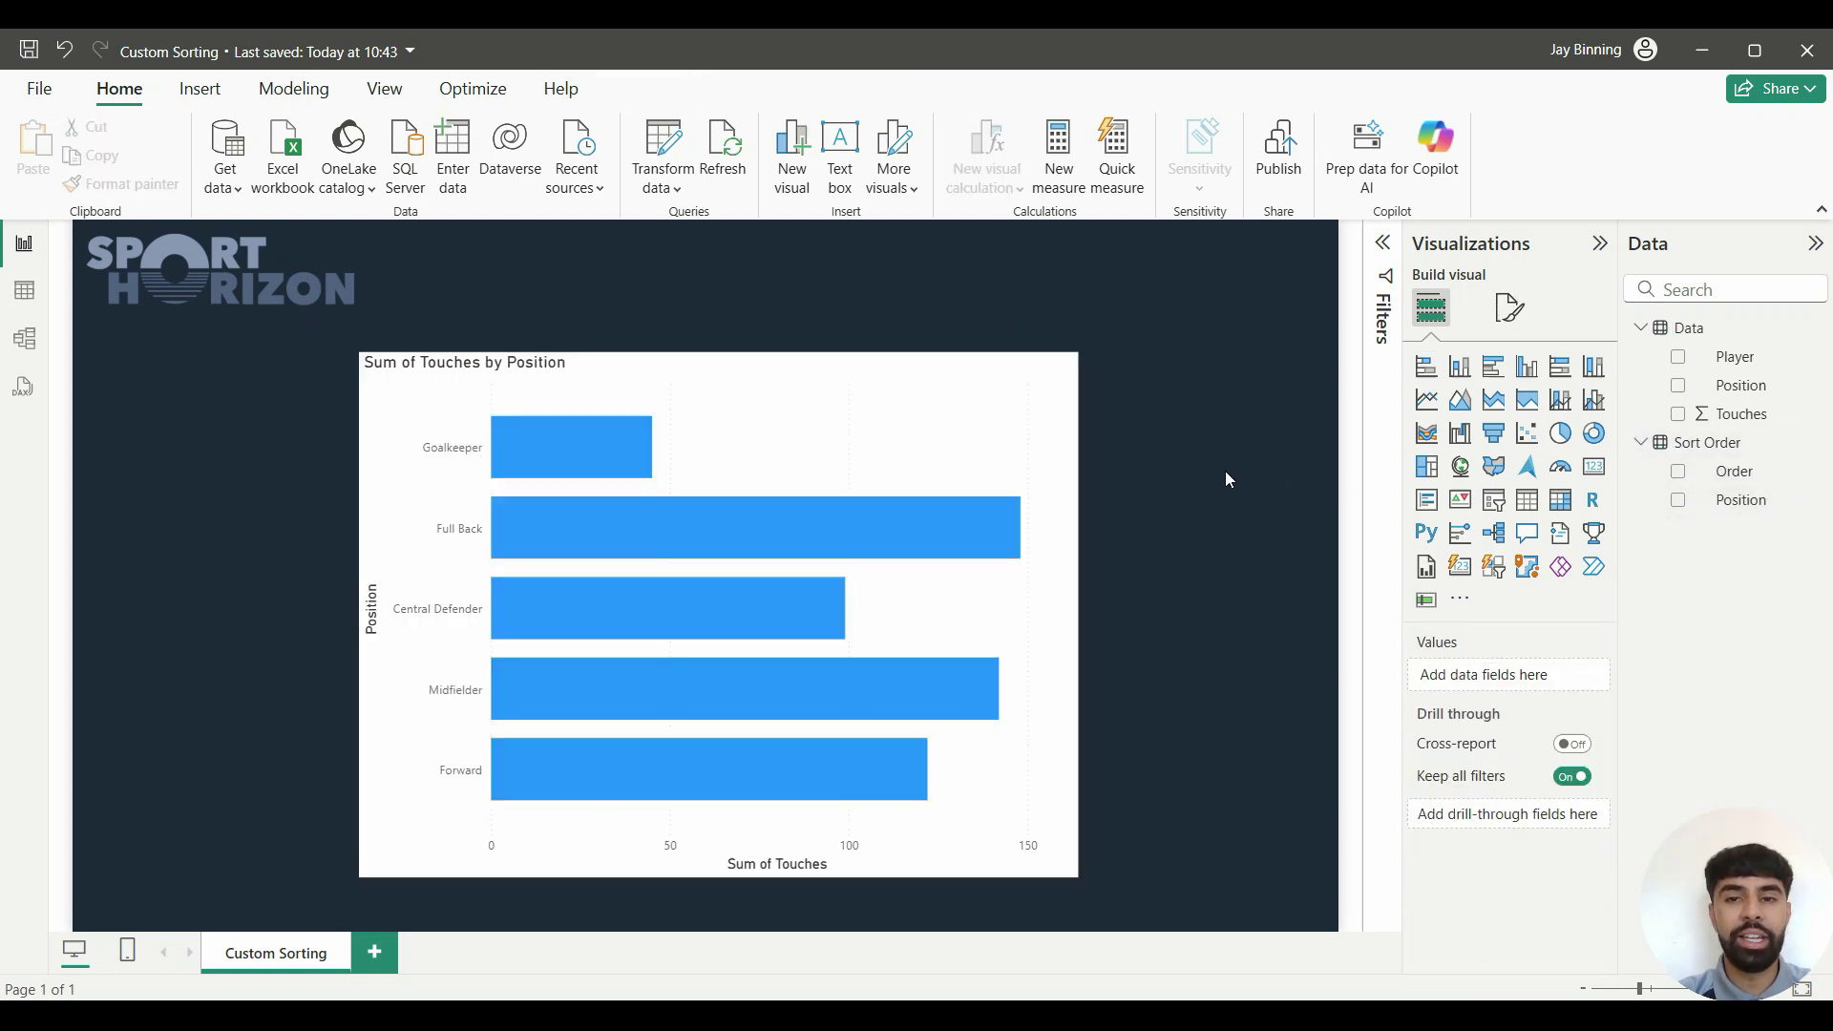